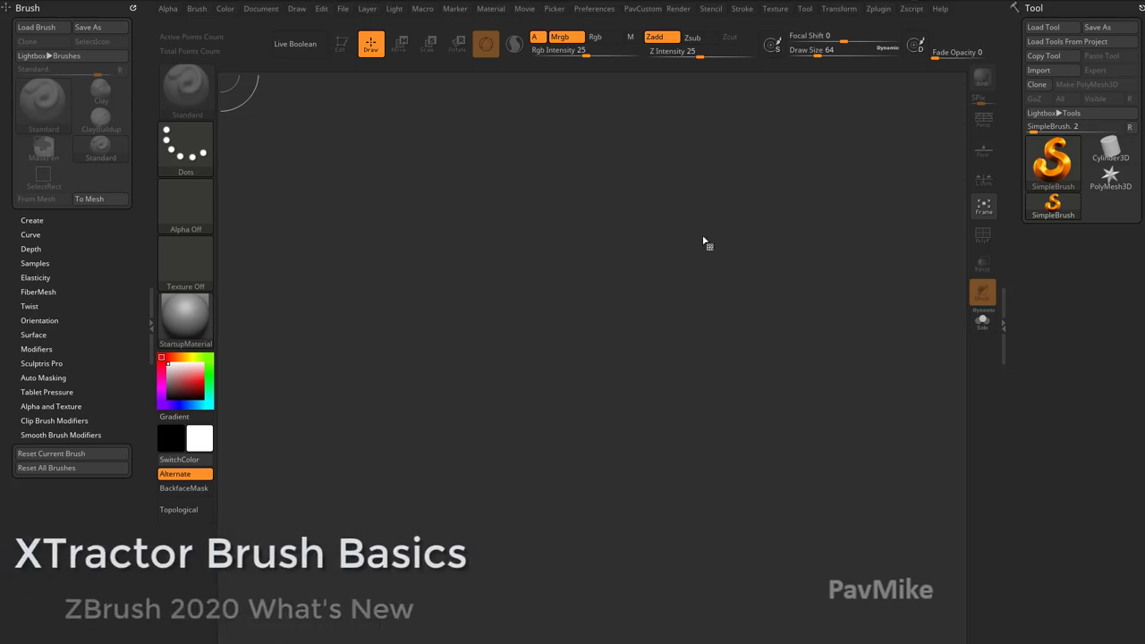
Step: Load the PolySphere.ZTL tool from the LightBox tool library
key(comma)
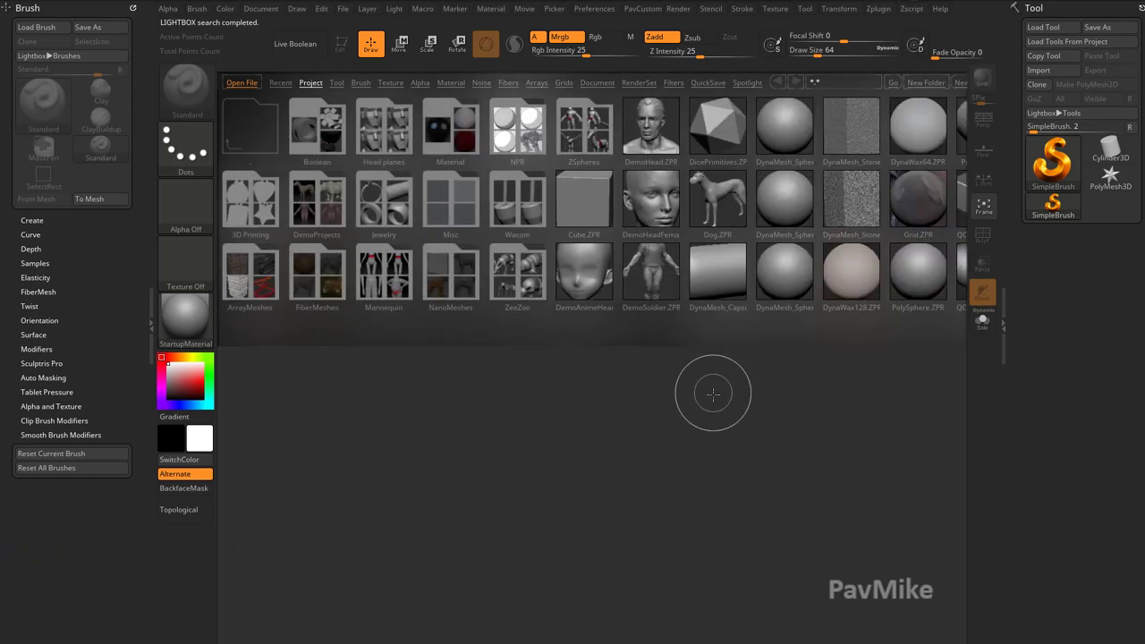
key(bracketleft)
key(bracketleft)
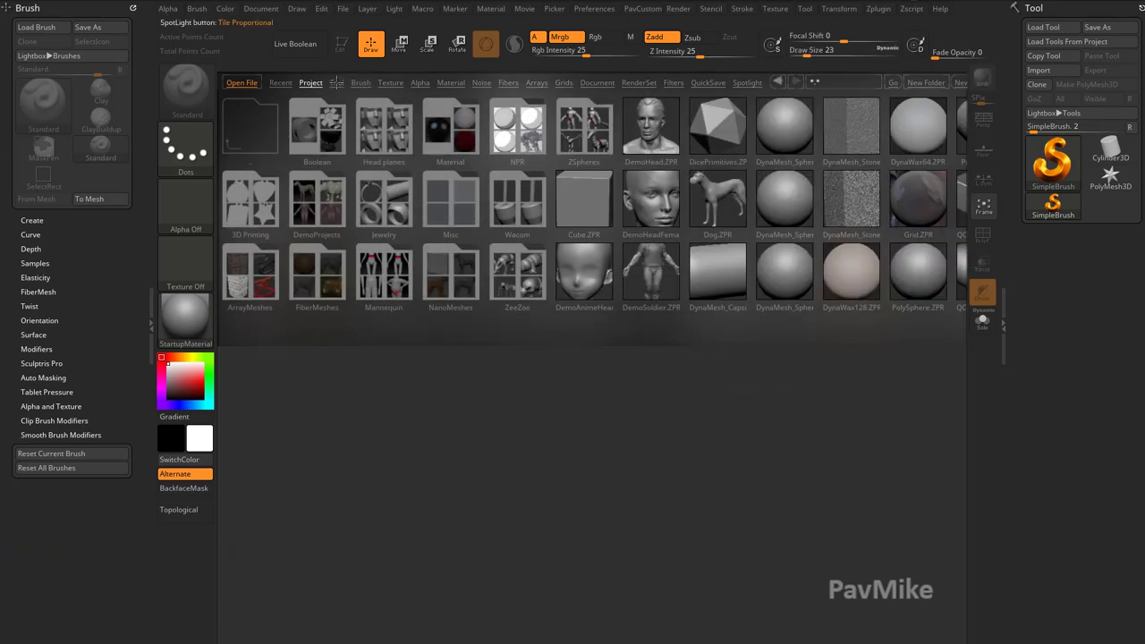
click(336, 82)
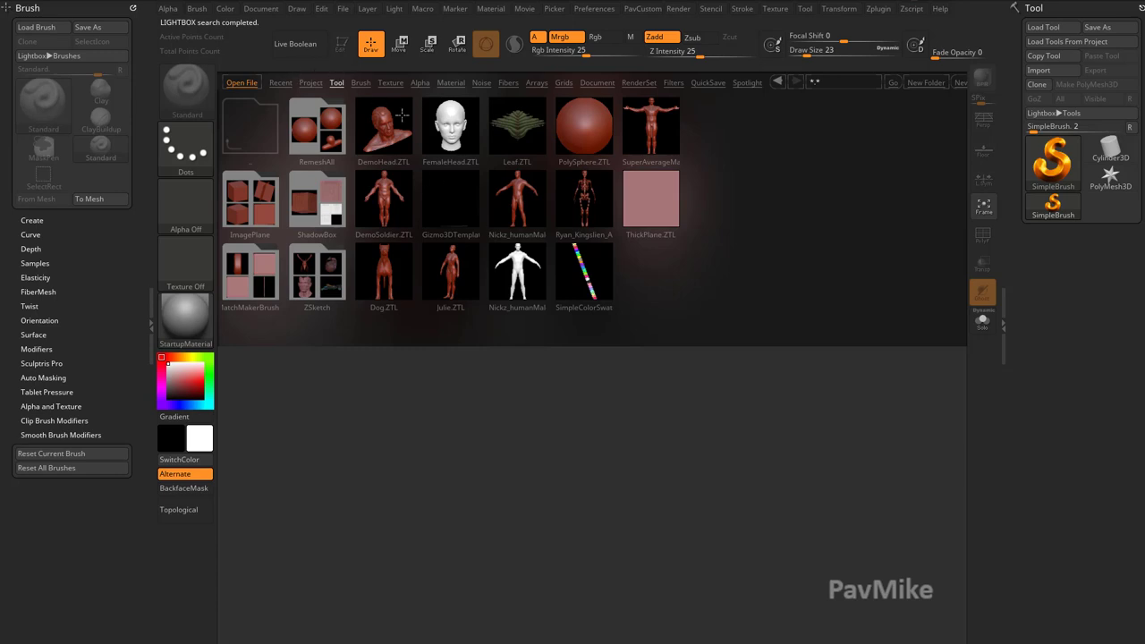
double_click(574, 128)
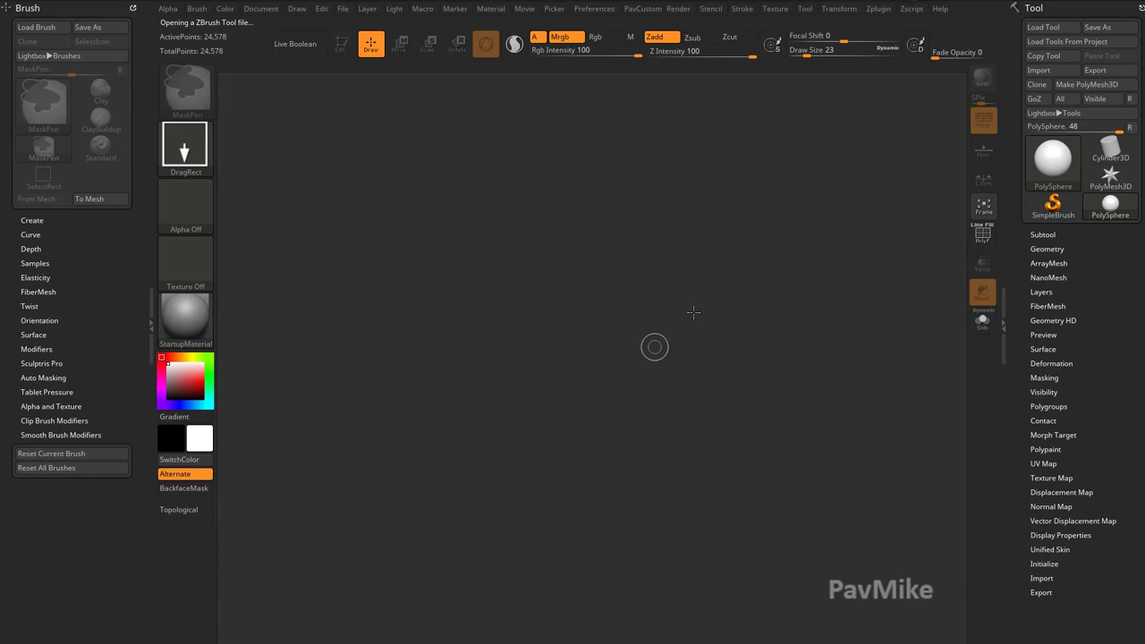
Step: Clear the canvas, draw the PolySphere in its middle and switch it to Edit mode
key(ctrl+n)
drag(538, 376, 609, 511)
click(340, 43)
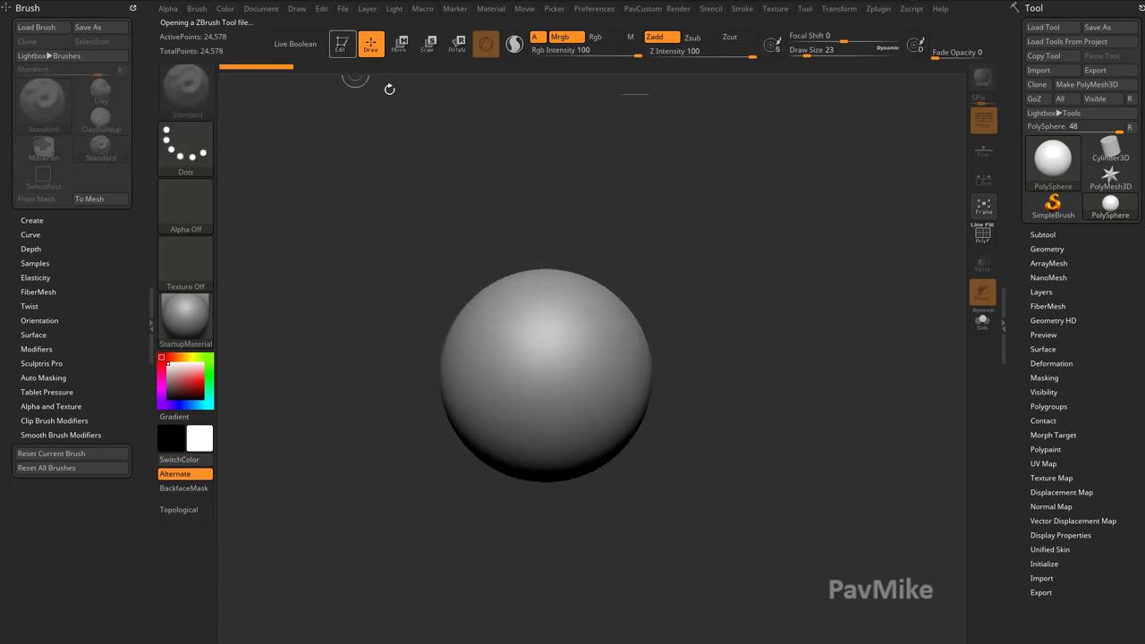
Step: Lower the sphere to subdivision level 1, reconstruct its coarser subdivision levels and show the polyframe
click(1046, 249)
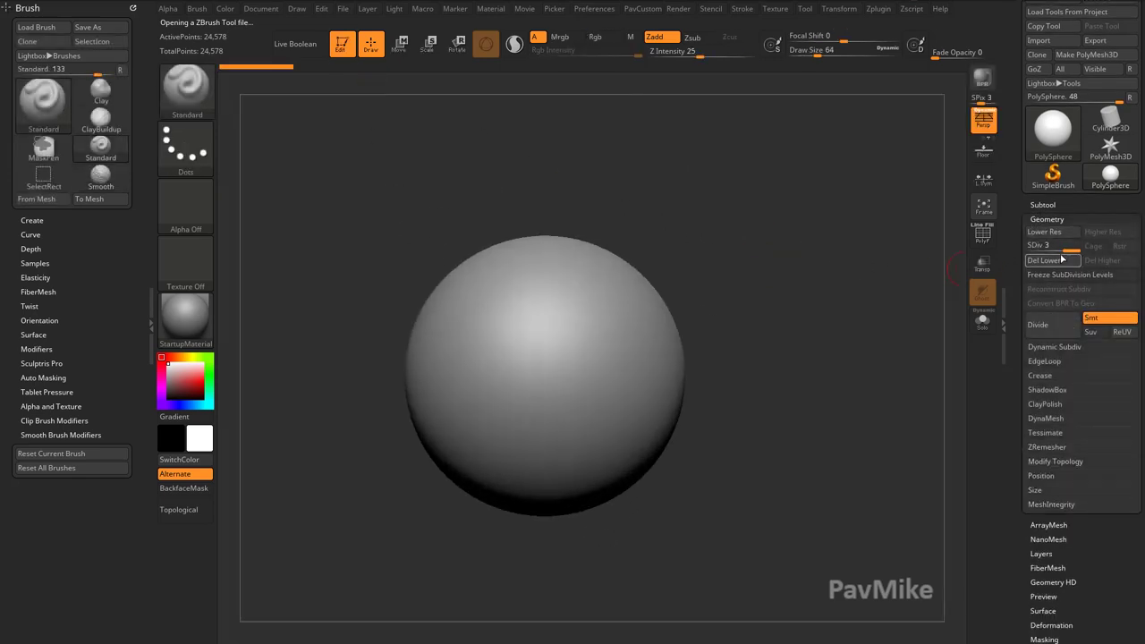
click(1030, 246)
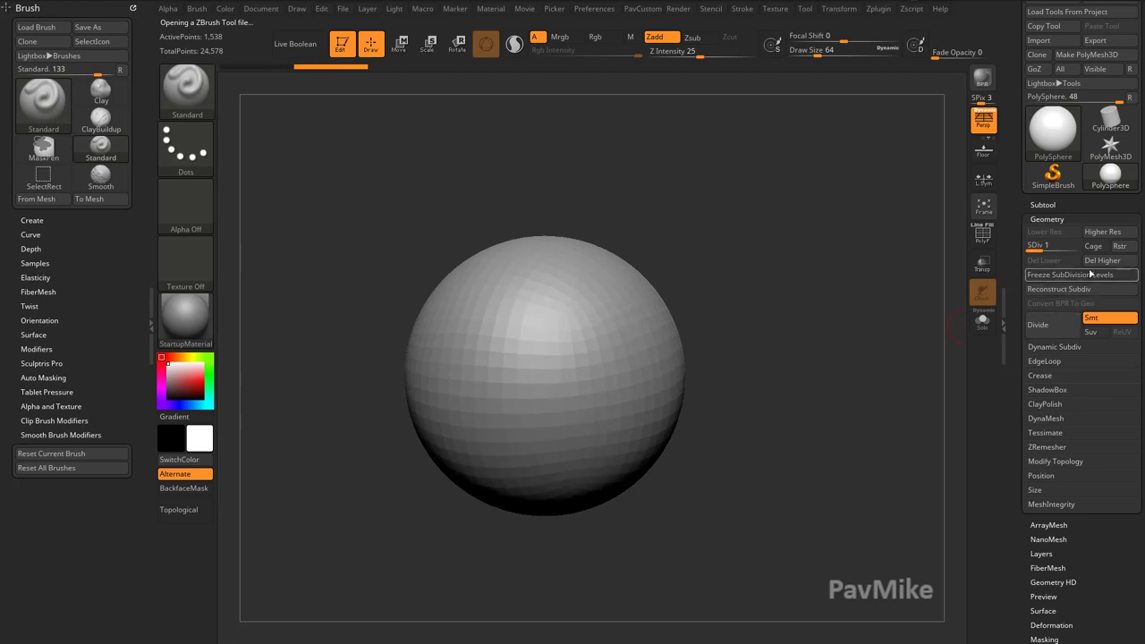
click(1063, 289)
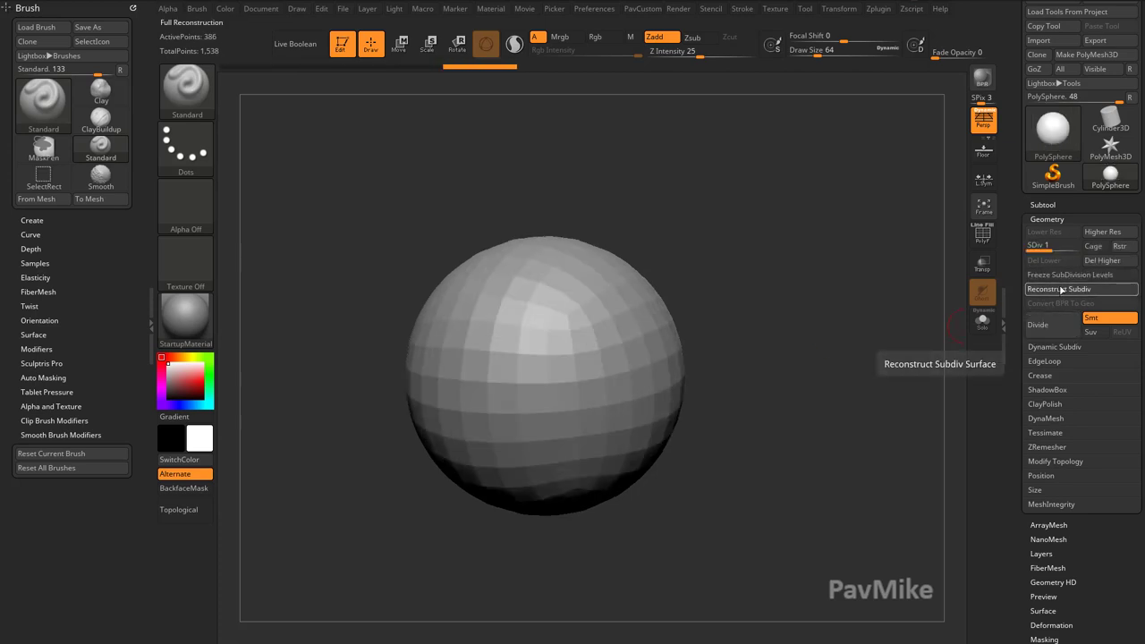
click(1063, 289)
drag(904, 317, 944, 259)
key(shift+f)
mouse_move(892, 289)
mouse_down()
mouse_move(862, 325)
mouse_move(738, 354)
mouse_move(853, 361)
mouse_up()
Step: Delete the sphere's higher subdivision levels and clear its undo history
click(1102, 260)
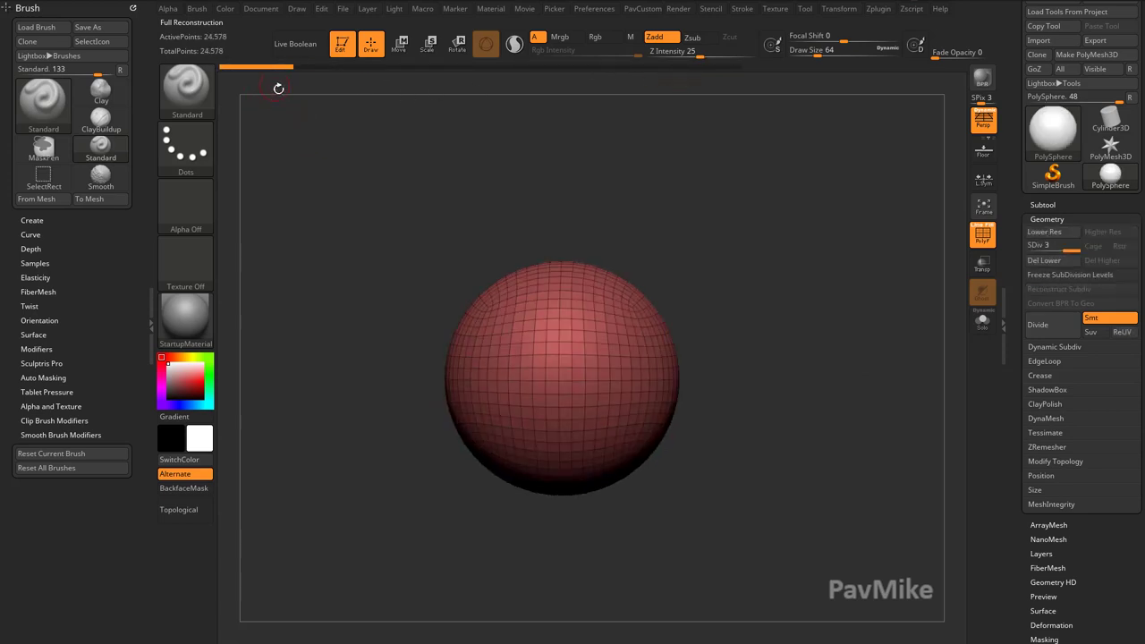
drag(269, 72, 699, 72)
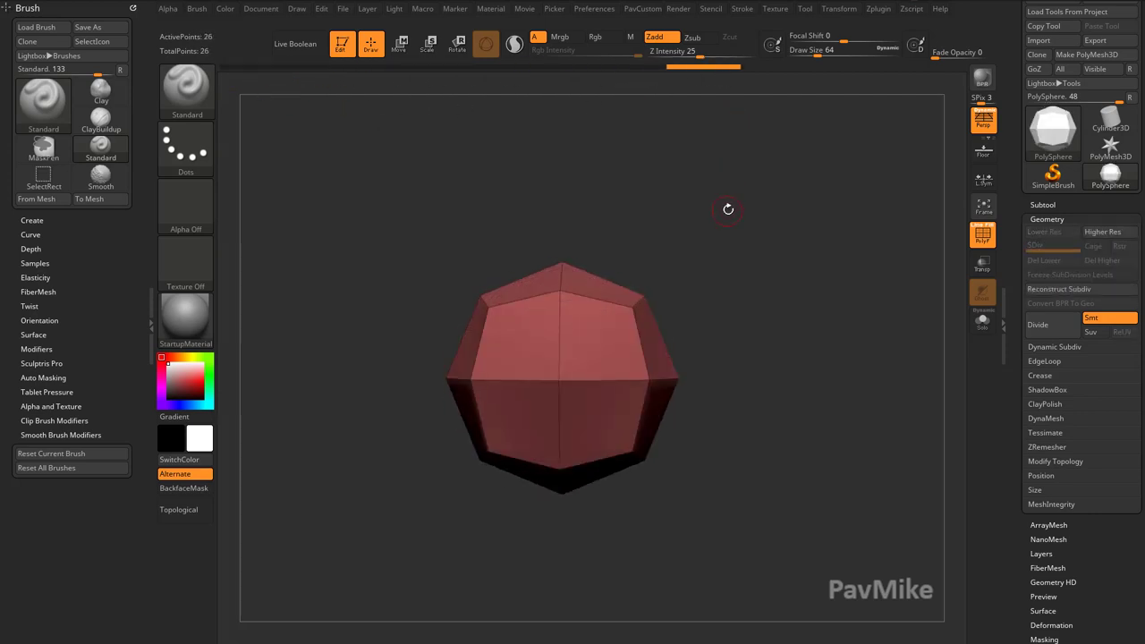
click(321, 9)
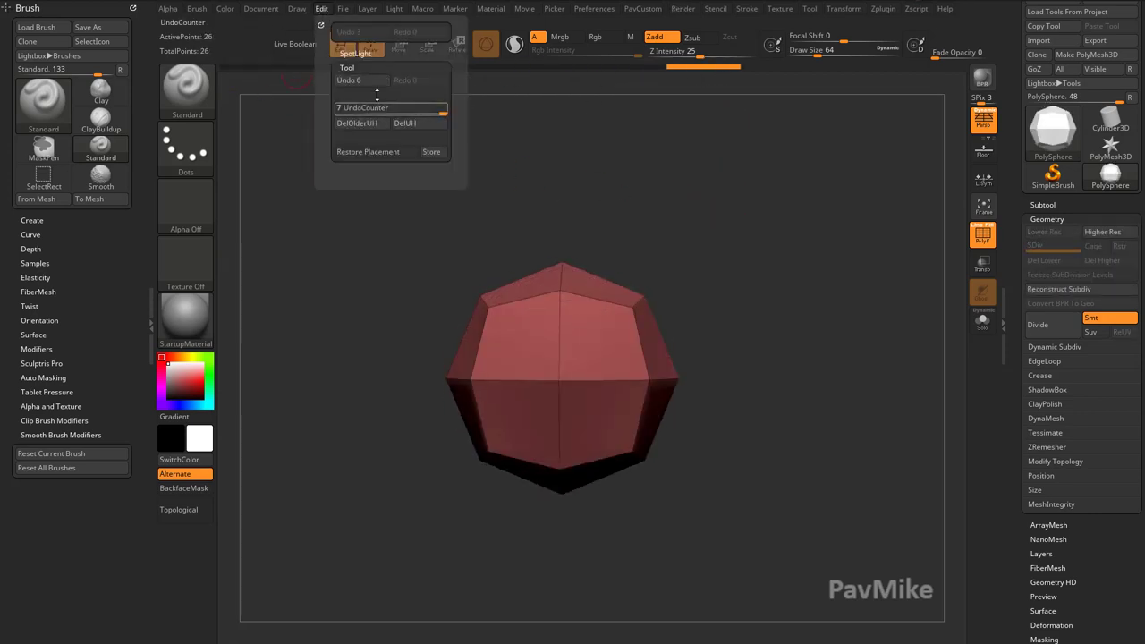
click(405, 126)
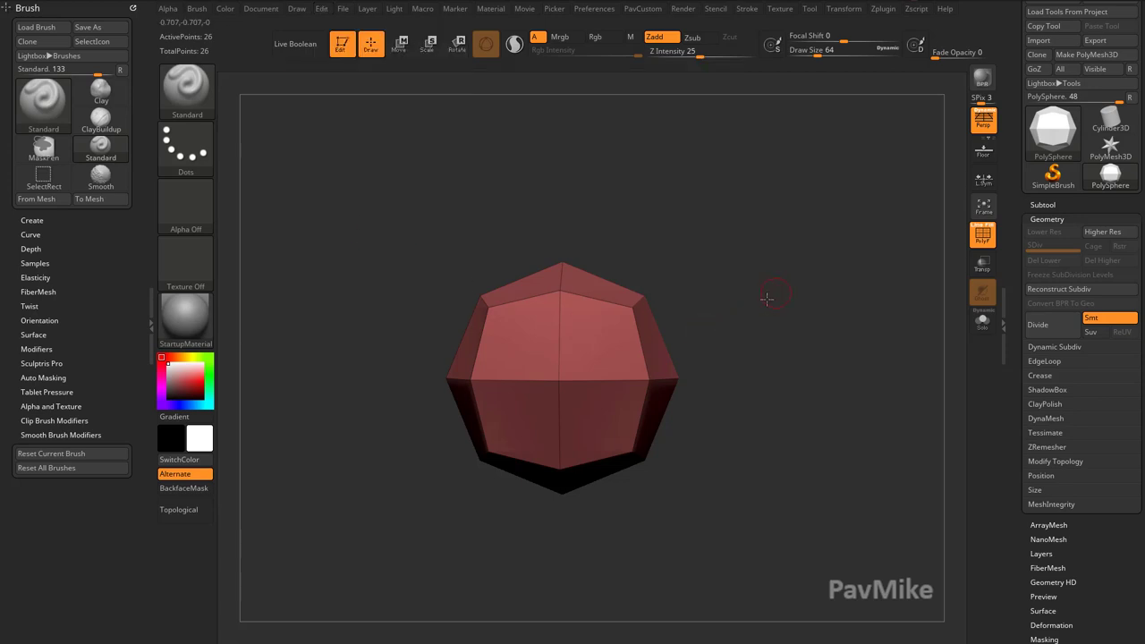
Step: Divide the low-resolution sphere repeatedly with smoothing until it reaches subdivision level 7
drag(767, 299, 792, 314)
key(ctrl+d)
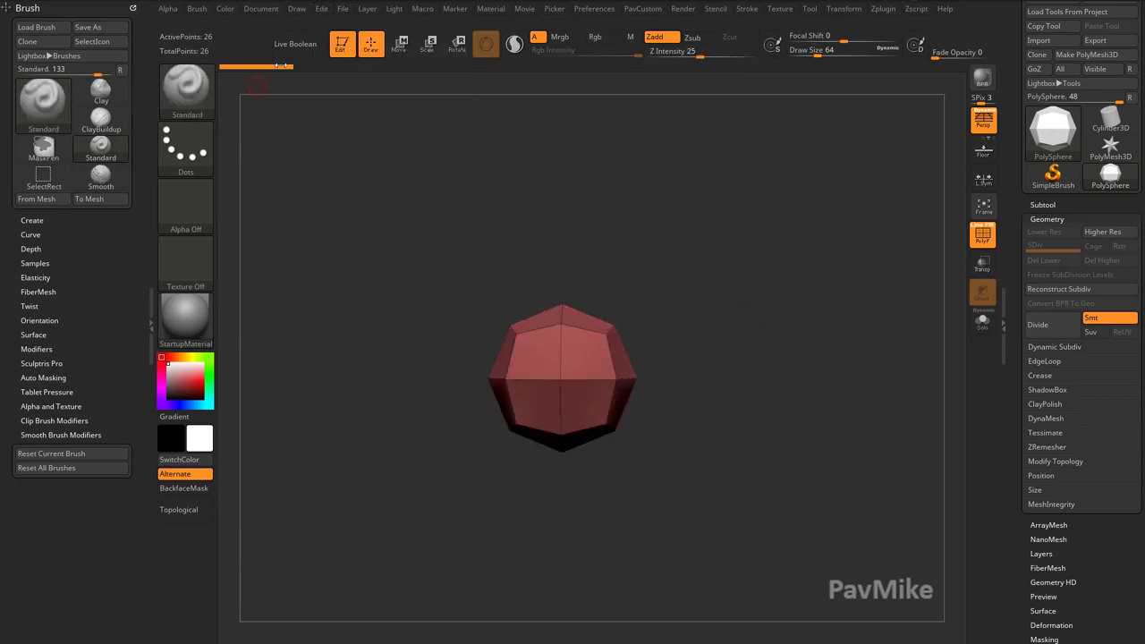
drag(626, 263, 805, 339)
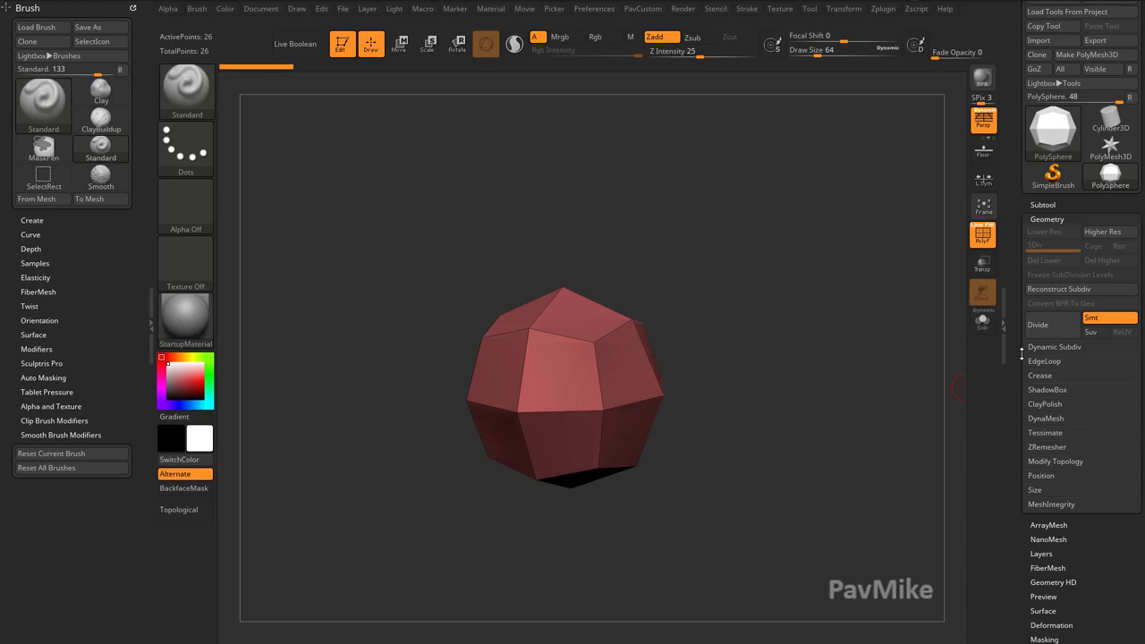
key(shift)
click(1036, 329)
key(ctrl+d)
key(ctrl+d)
key(ctrl+d)
key(ctrl+d)
key(ctrl+d)
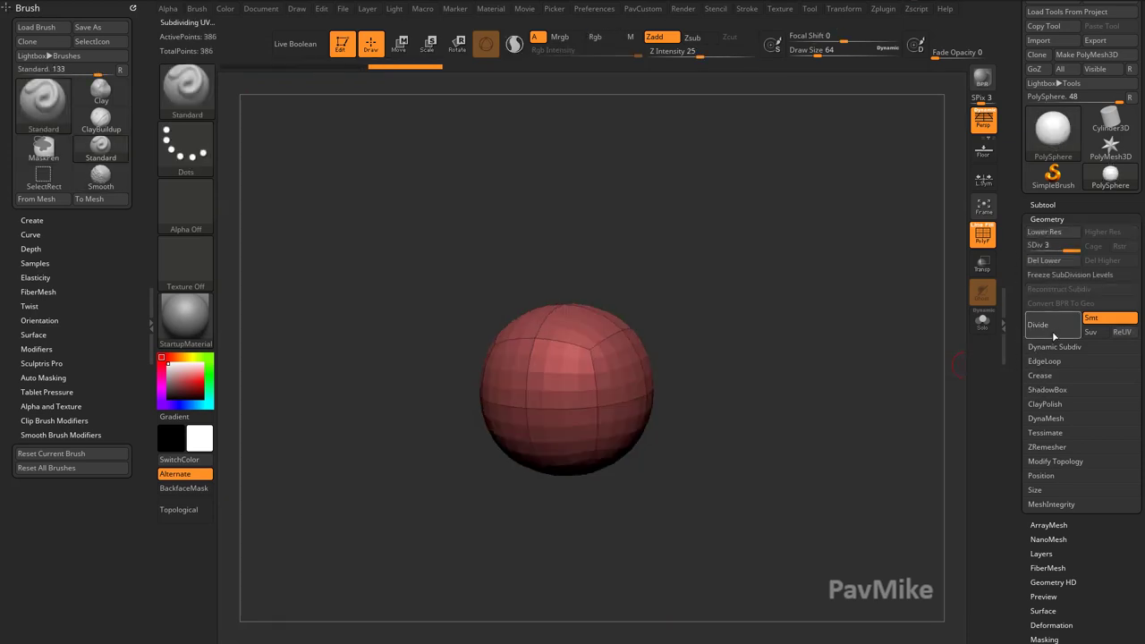
Step: Hide the sphere's polyframe and set the Standard brush draw size to 22
shift+drag(911, 363, 848, 412)
click(981, 237)
mouse_move(859, 329)
alt+mouse_down()
mouse_move(856, 320)
mouse_move(802, 337)
mouse_move(807, 352)
alt+mouse_up()
key(s)
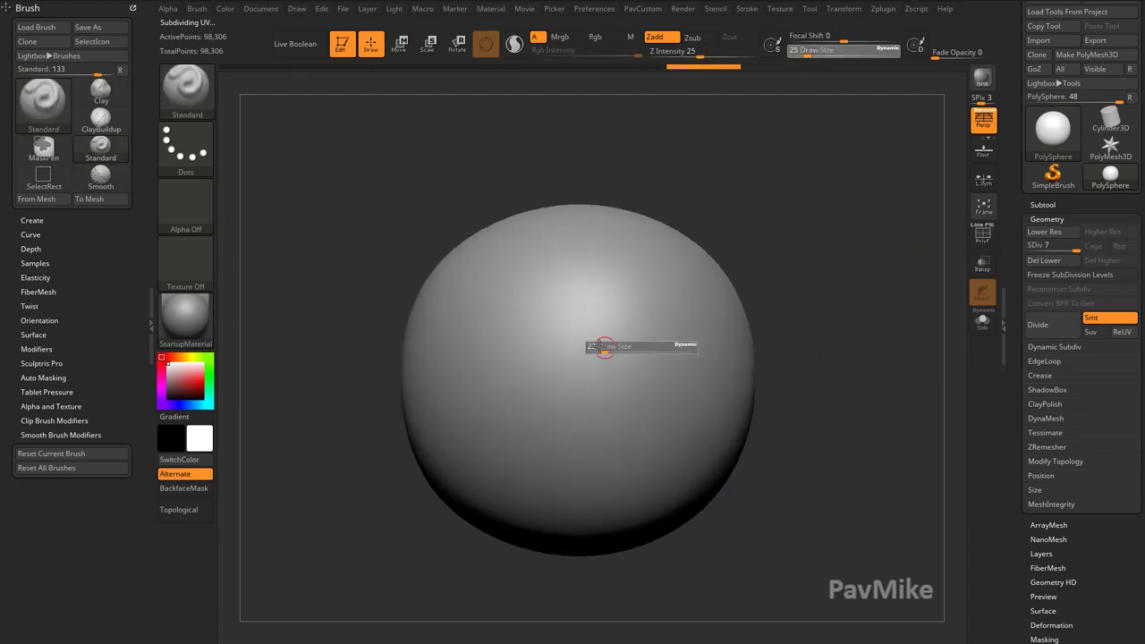
click(605, 346)
drag(585, 353, 578, 358)
key(ctrl+z)
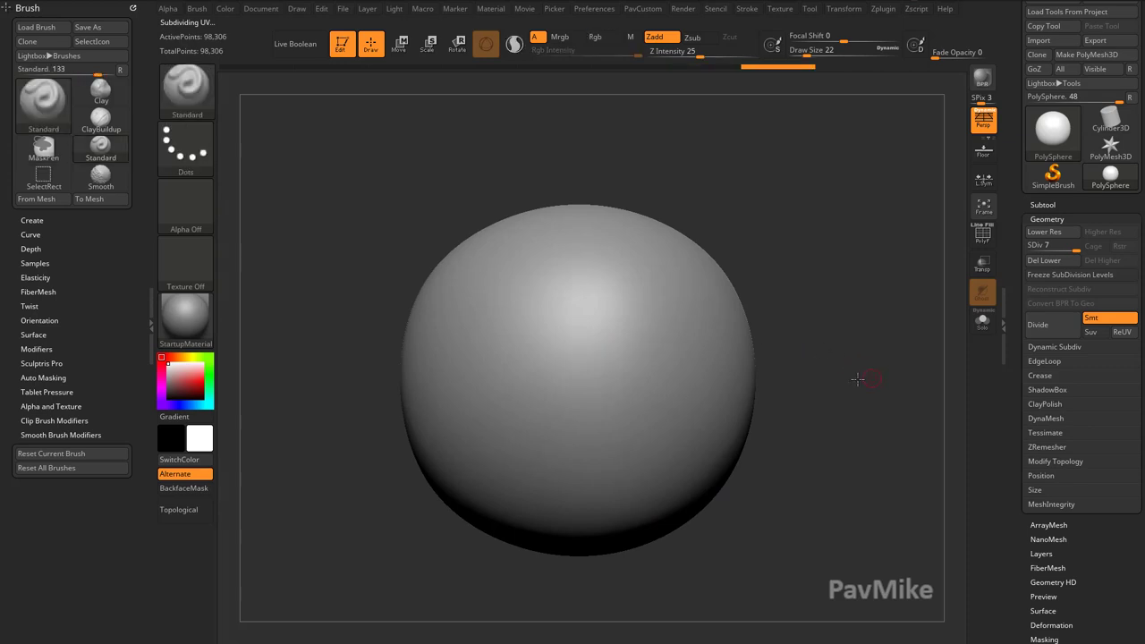
Step: Sculpt a single Standard brush bump near the sphere's centre and find the Replay Last Relative stroke command
alt+drag(848, 359, 819, 371)
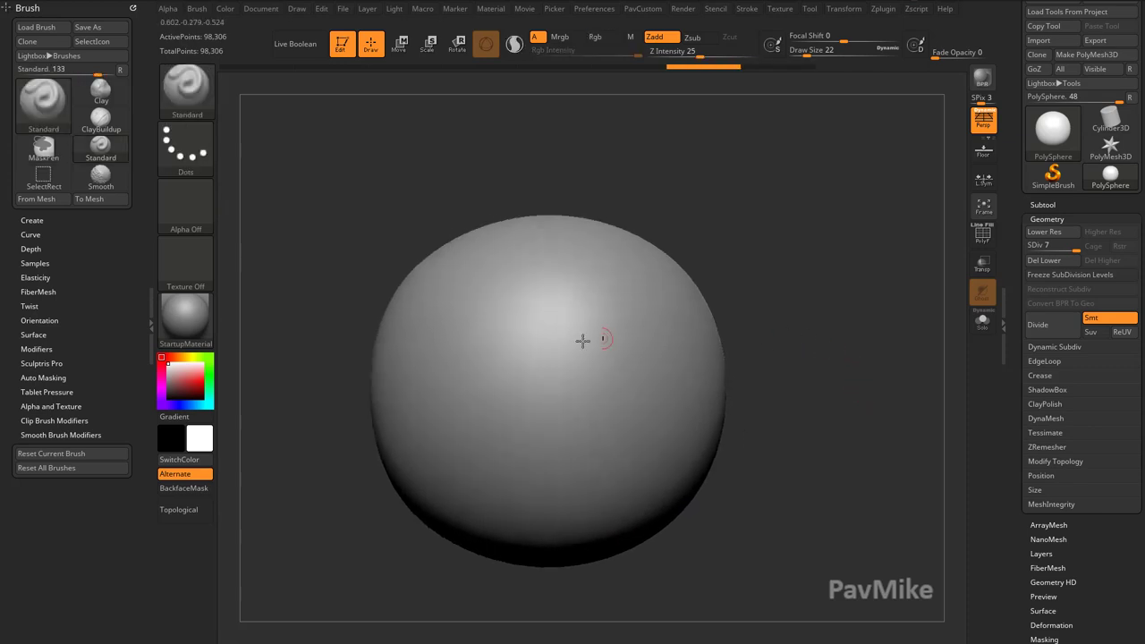
click(524, 359)
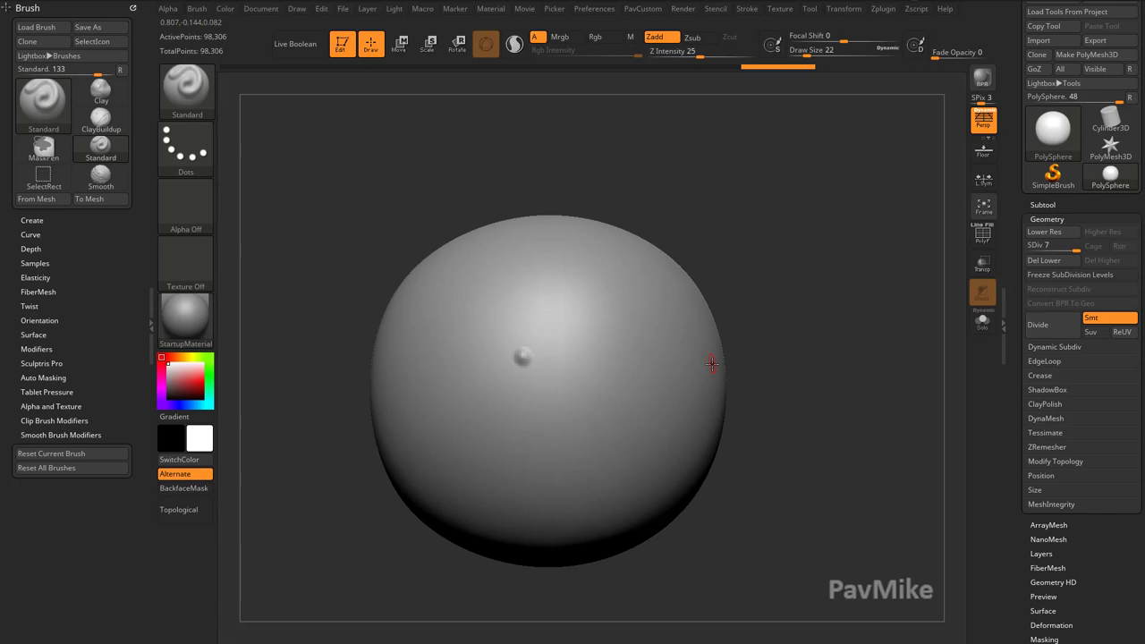
click(747, 9)
click(774, 175)
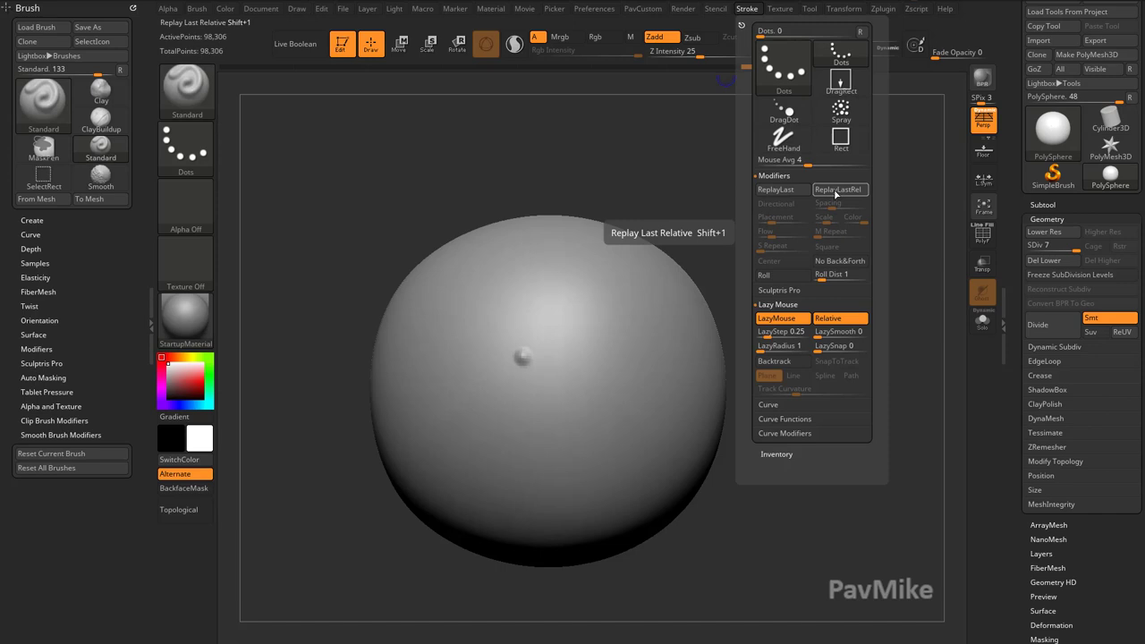
key(shift)
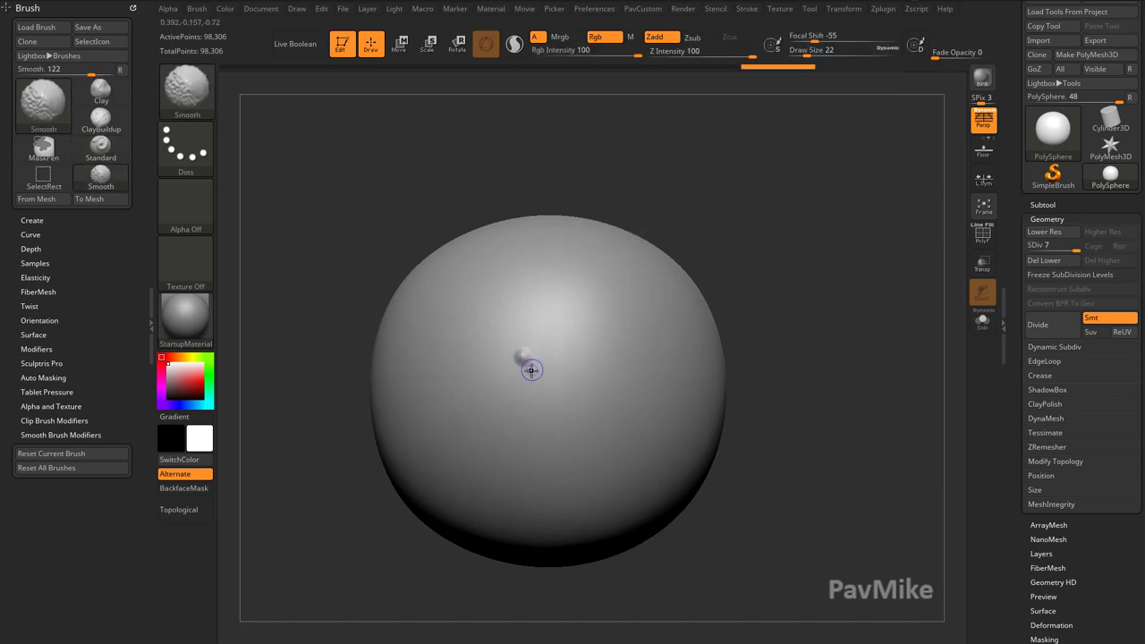
Step: Replay the last bump stroke repeatedly with Replay Last Relative to form a curved trail down the sphere
key(shift+1)
key(shift+1)
key(shift+1)
key(shift+1)
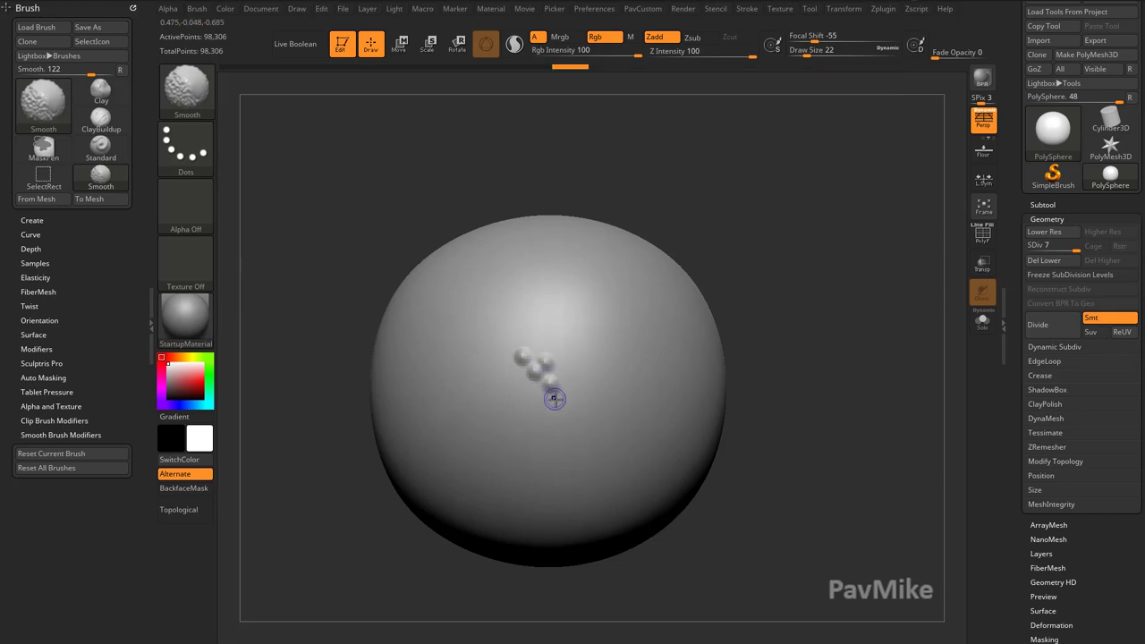
key(shift+1)
key(shift+1)
key(shift+1)
key(shift+1)
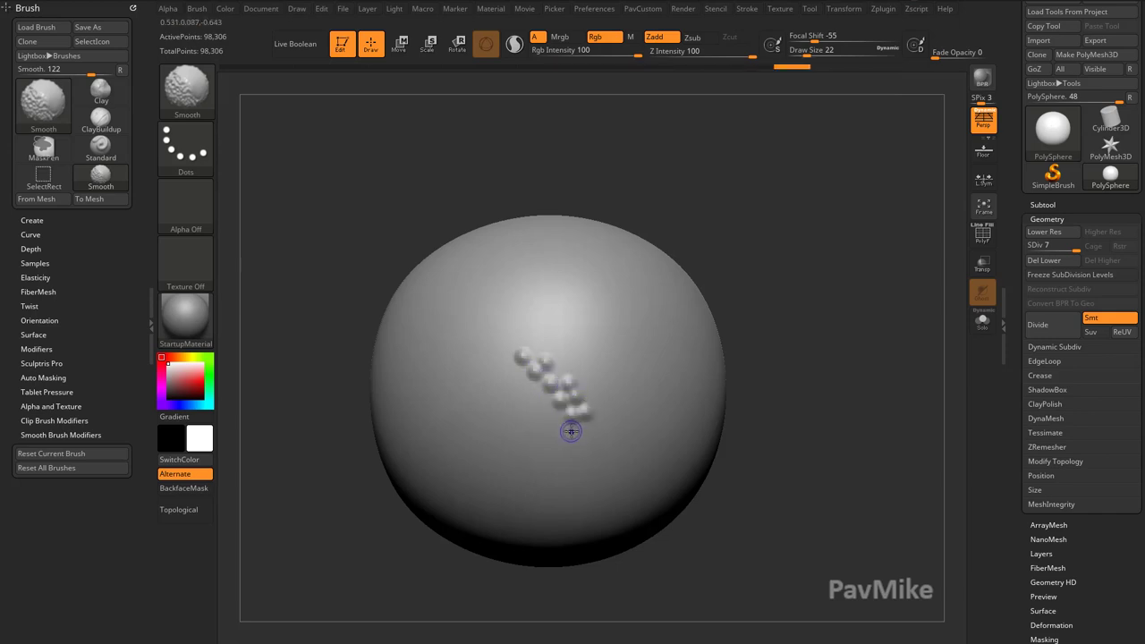
key(shift+1)
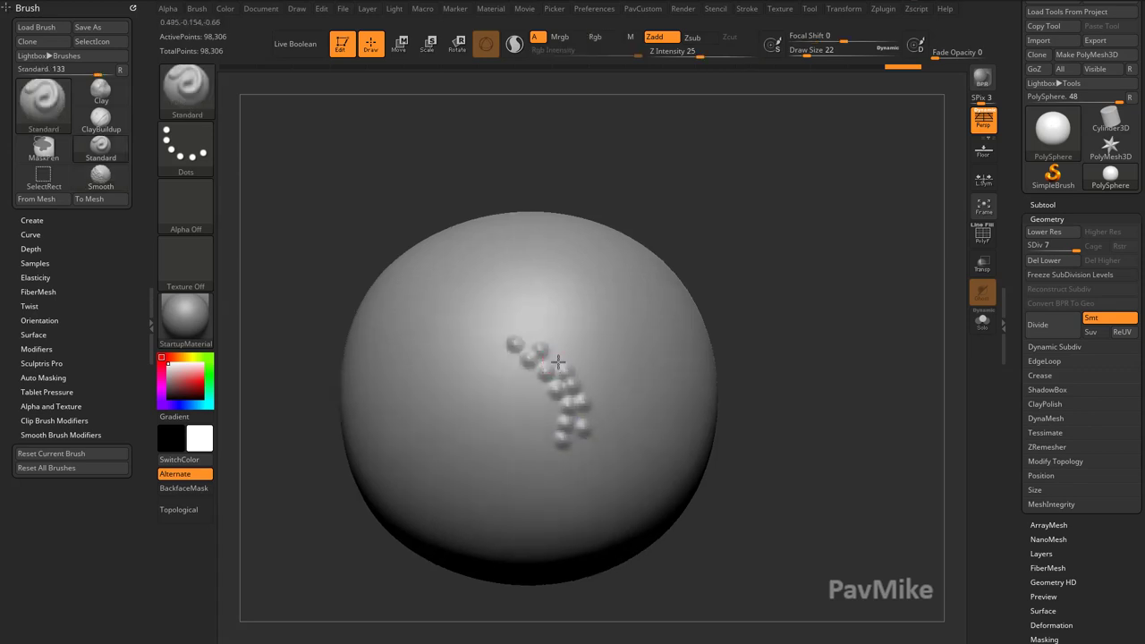
Step: Add a few individual Standard brush bumps beside and below the curved trail
click(558, 359)
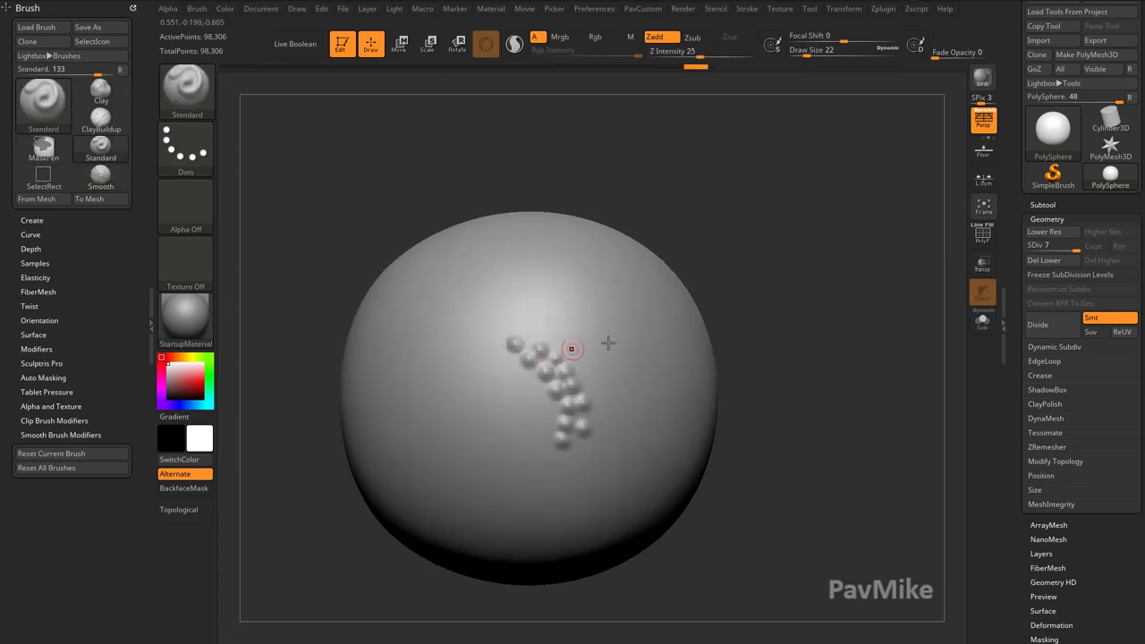
drag(755, 340, 715, 306)
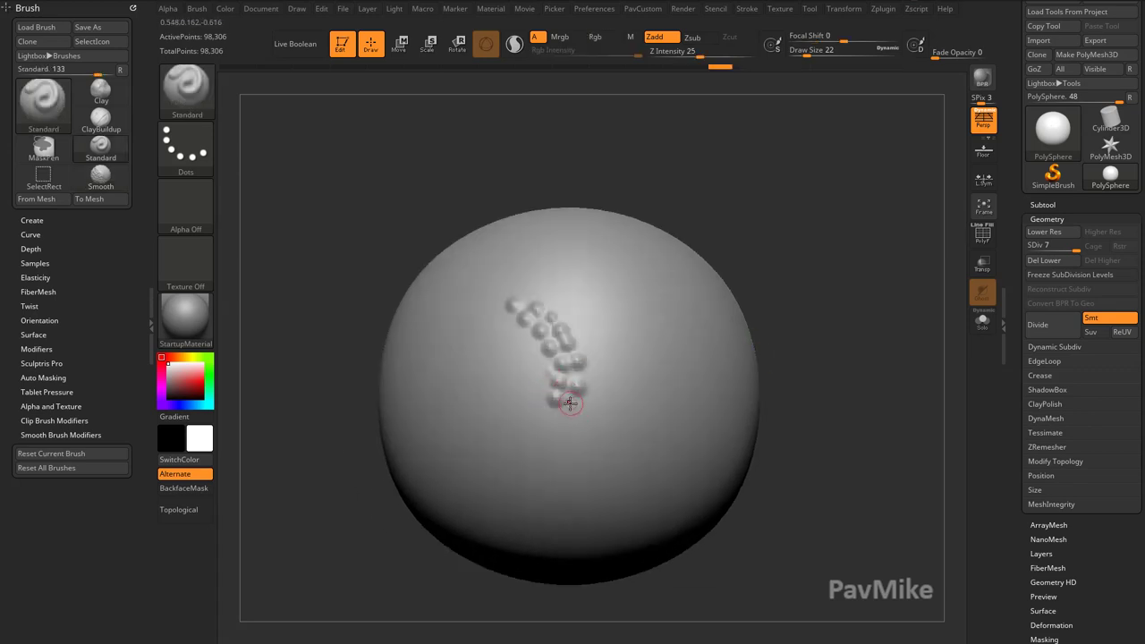
click(546, 412)
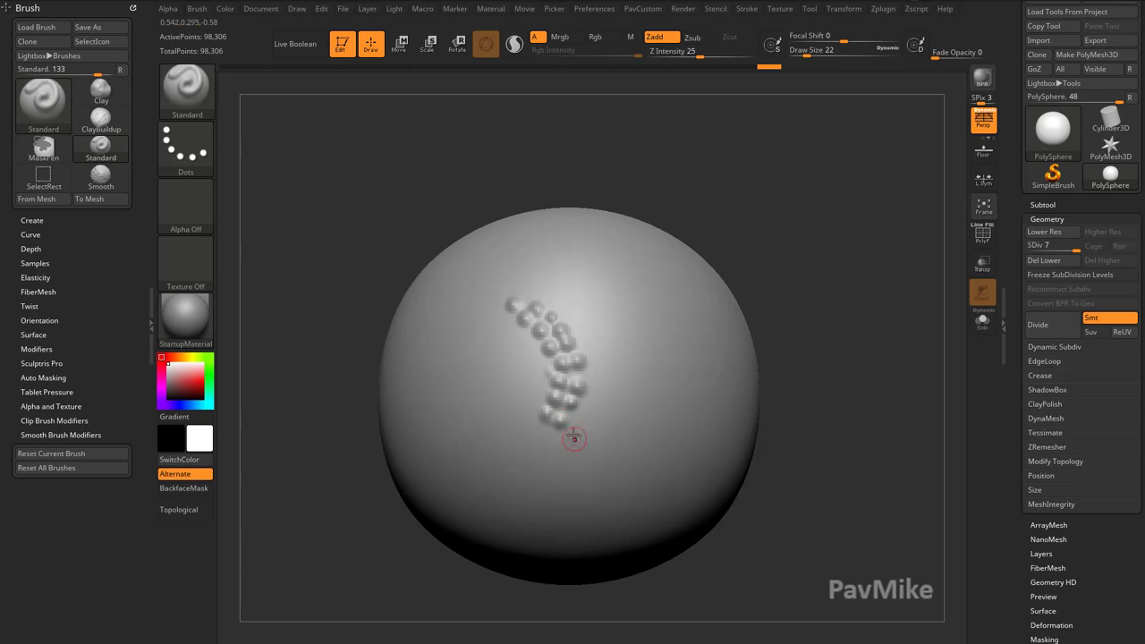
click(569, 429)
drag(791, 347, 816, 353)
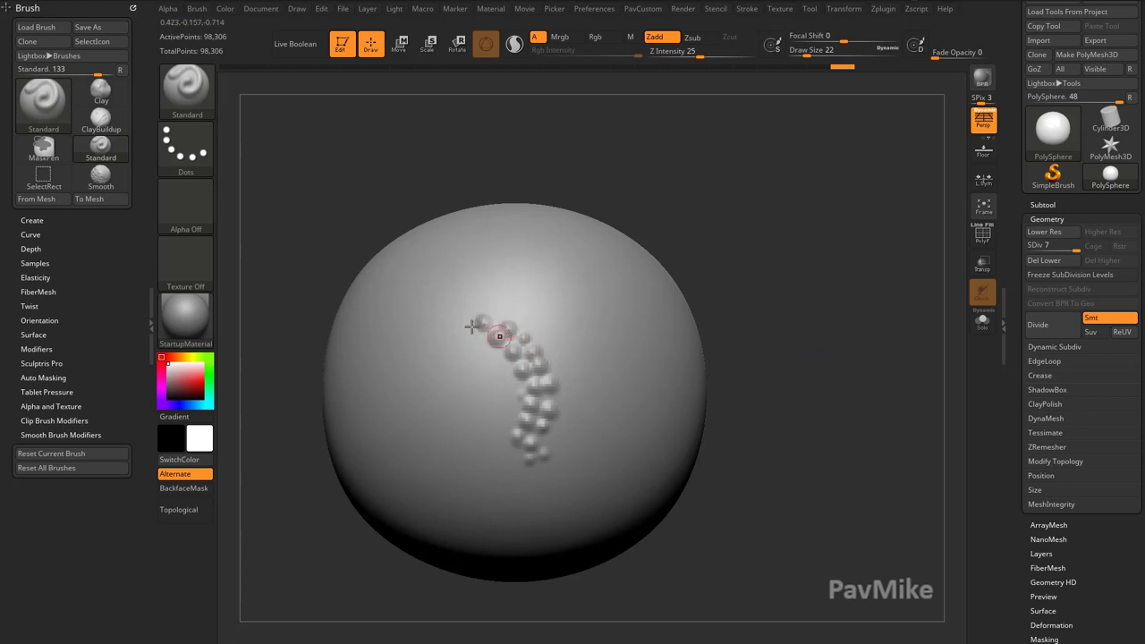
drag(805, 381, 813, 353)
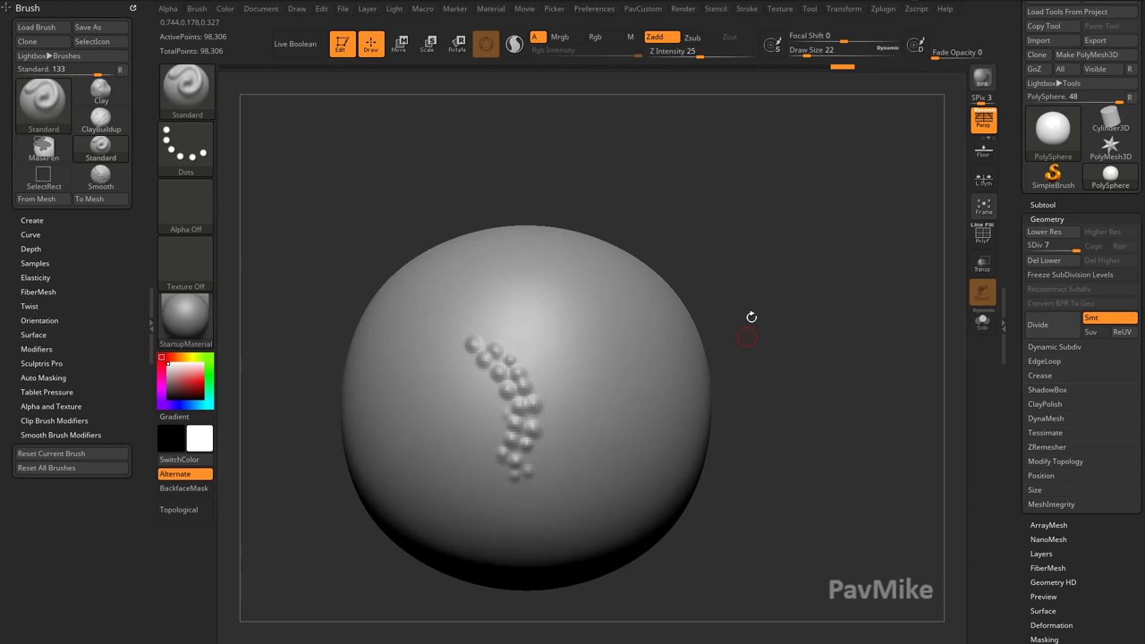
Step: Select the XTractor brush for the sphere with the bump trail
key(b)
key(x)
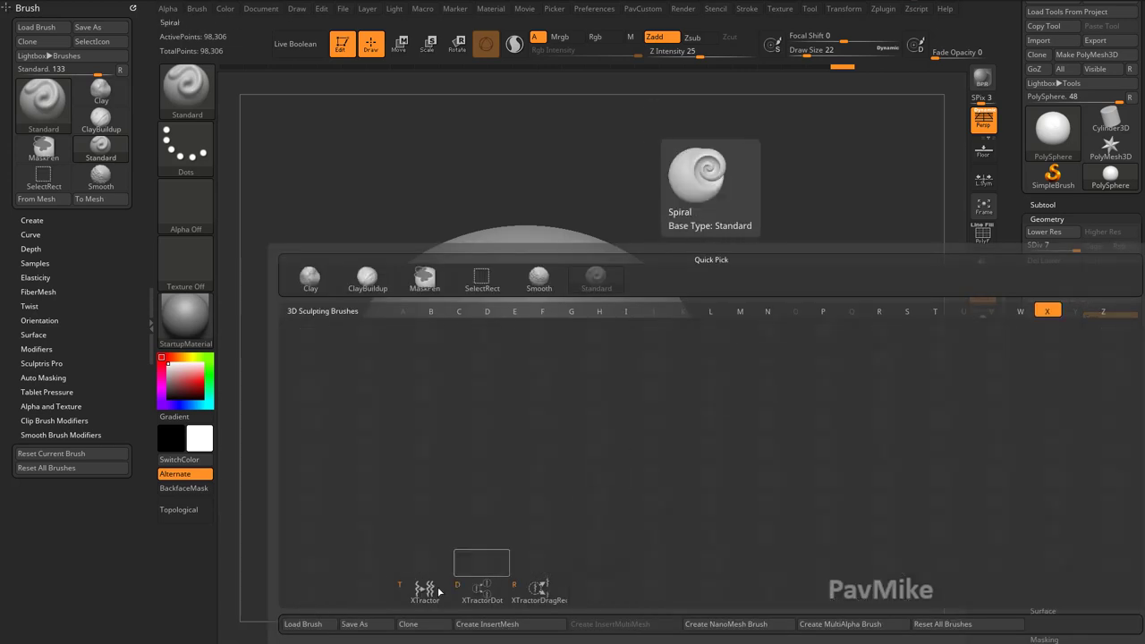
key(t)
drag(804, 377, 821, 375)
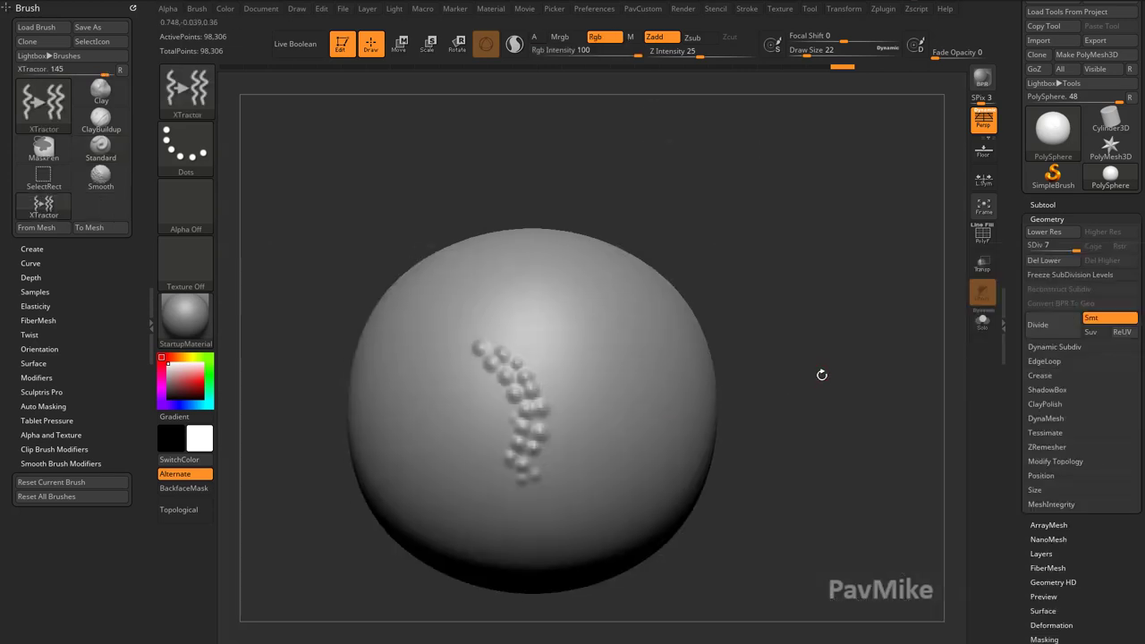
Step: Try several freehand XTractor strokes over and around the bump trail, undoing them
mouse_move(531, 319)
mouse_down()
mouse_move(582, 332)
mouse_move(567, 271)
mouse_move(458, 298)
mouse_up()
key(ctrl+z)
drag(528, 293, 615, 452)
drag(572, 394, 492, 301)
key(ctrl+z)
drag(793, 439, 811, 435)
mouse_move(556, 319)
mouse_down()
mouse_move(577, 483)
mouse_move(434, 456)
mouse_up()
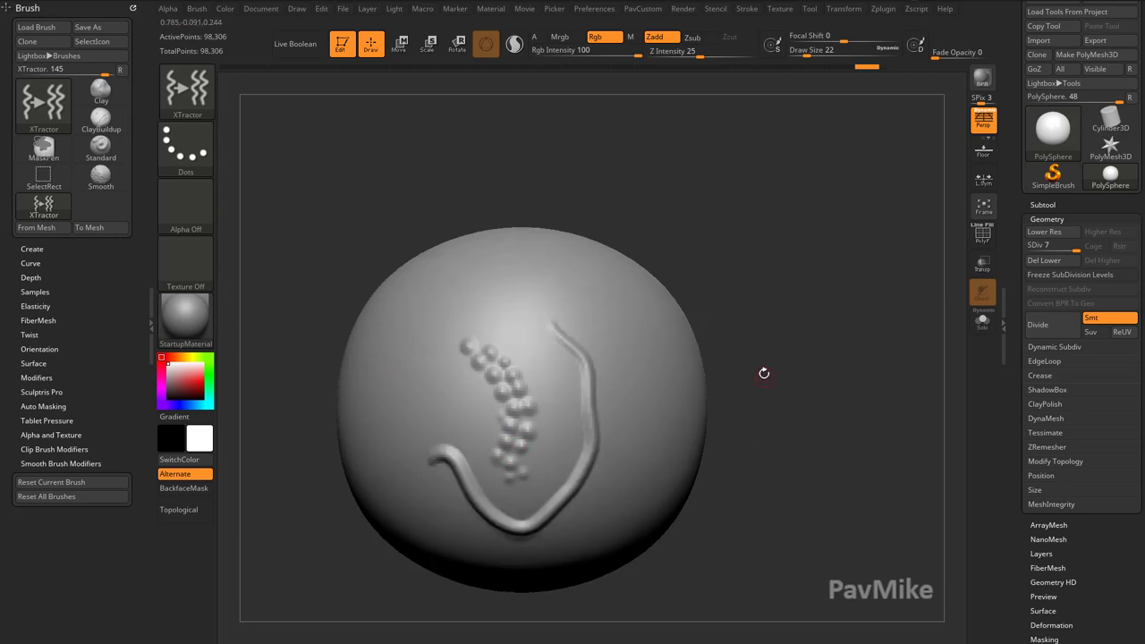
key(ctrl+z)
Step: Try an XTractor stroke with the Alpha 10 star around the bump trail, undo it, and turn the alpha off
click(747, 10)
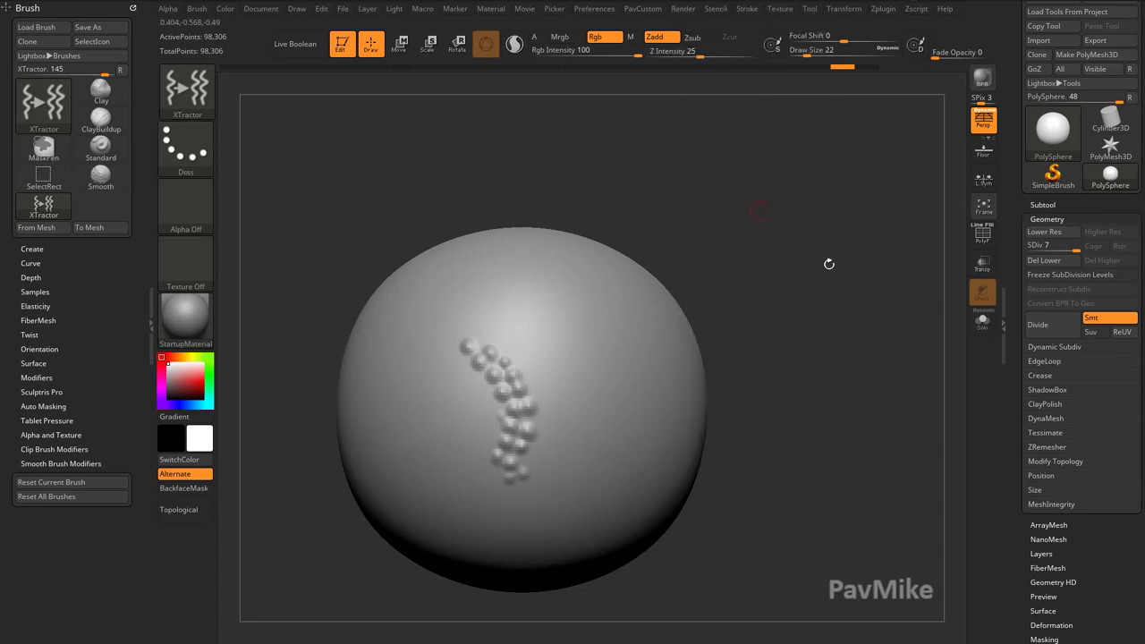
drag(784, 306, 799, 302)
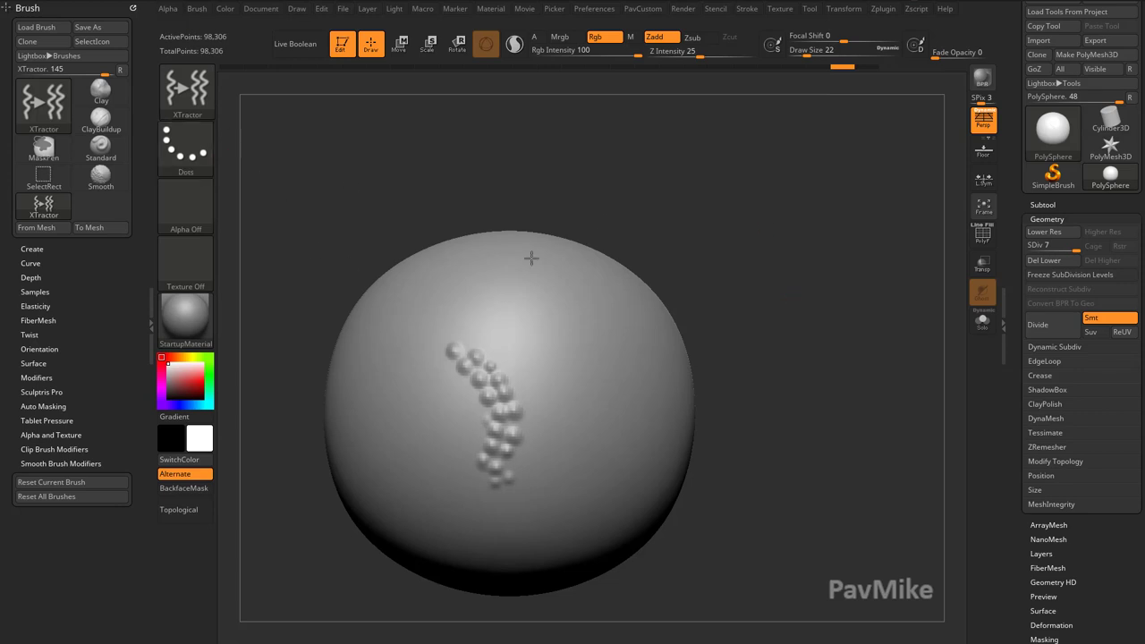
click(195, 208)
drag(226, 208, 192, 207)
click(186, 206)
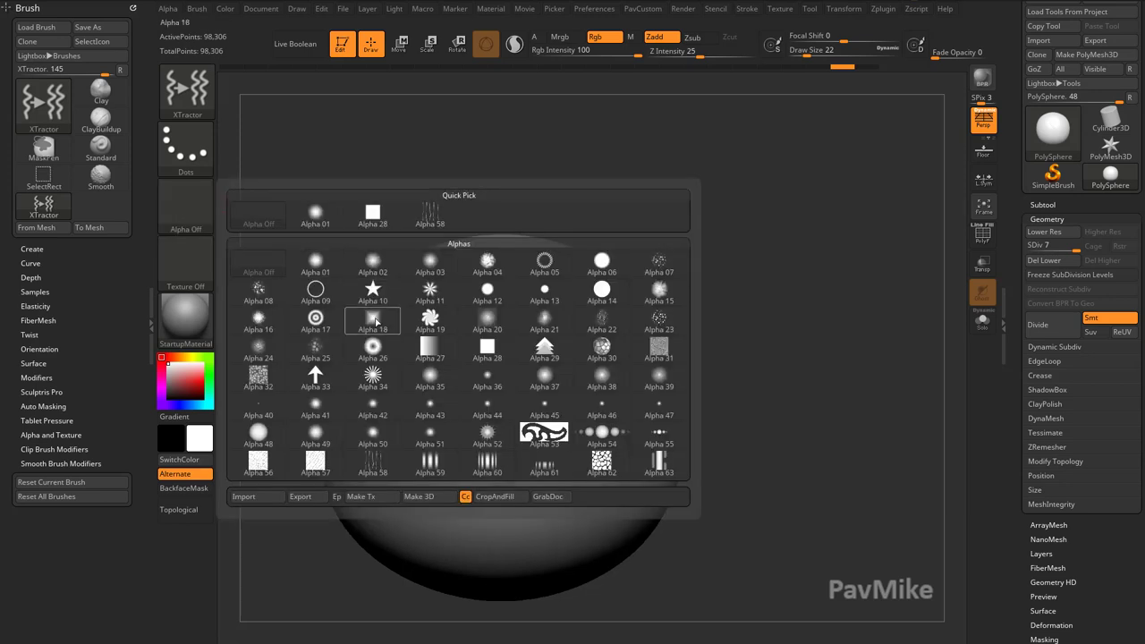
click(372, 304)
mouse_move(507, 298)
mouse_down()
mouse_move(550, 375)
mouse_move(396, 453)
mouse_up()
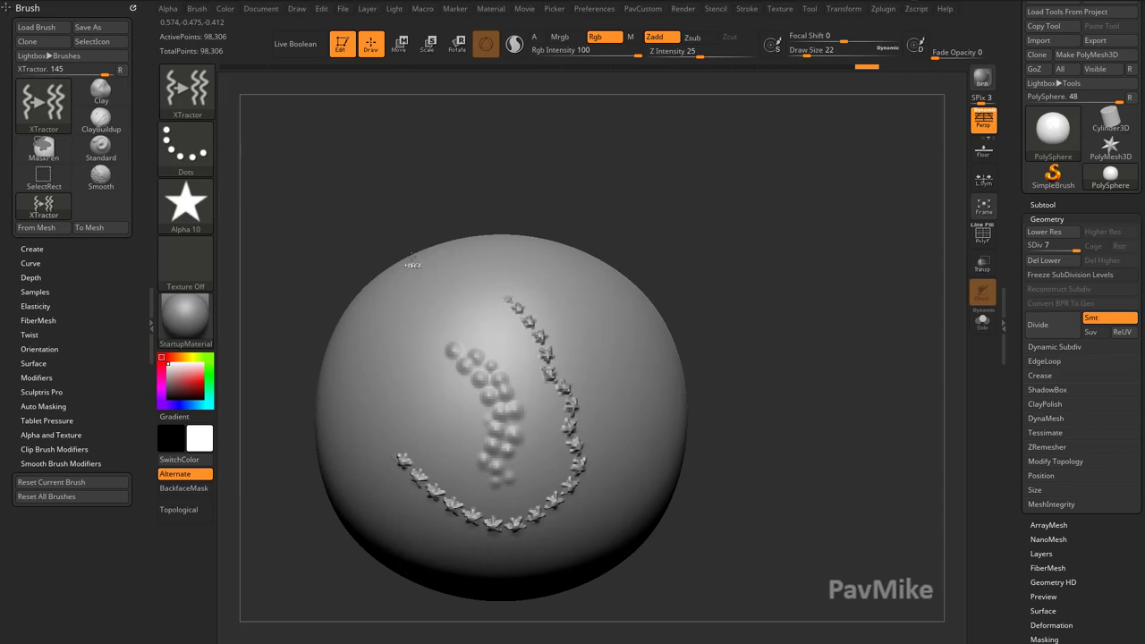
key(ctrl+z)
click(195, 210)
click(243, 277)
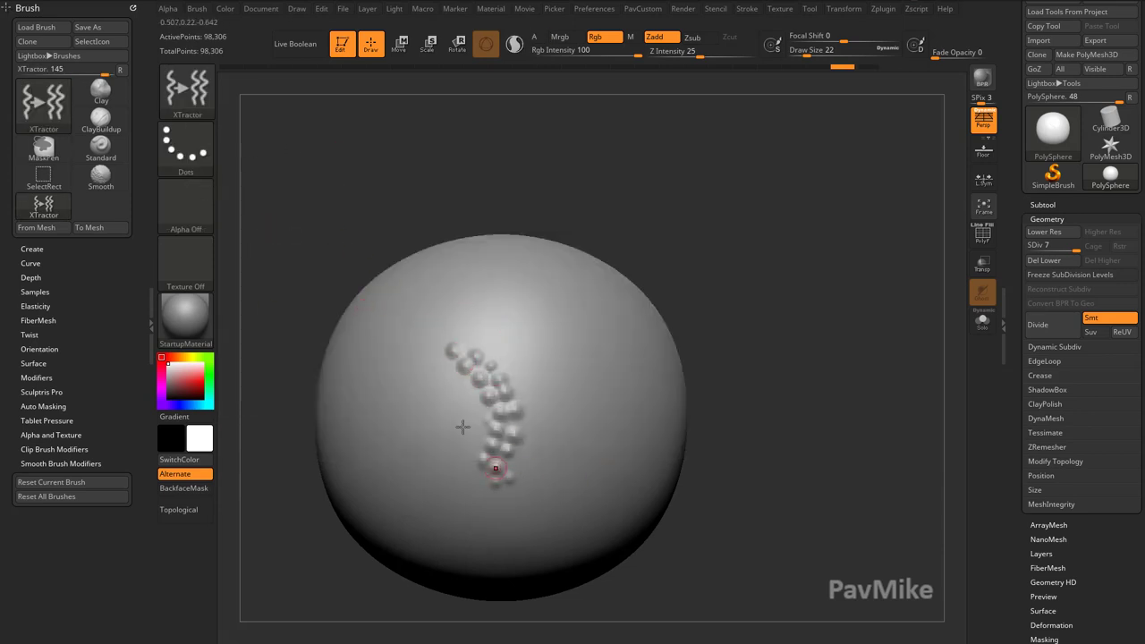
Step: Dock the Alpha palette in the tray above the Brush palette
drag(760, 357, 720, 347)
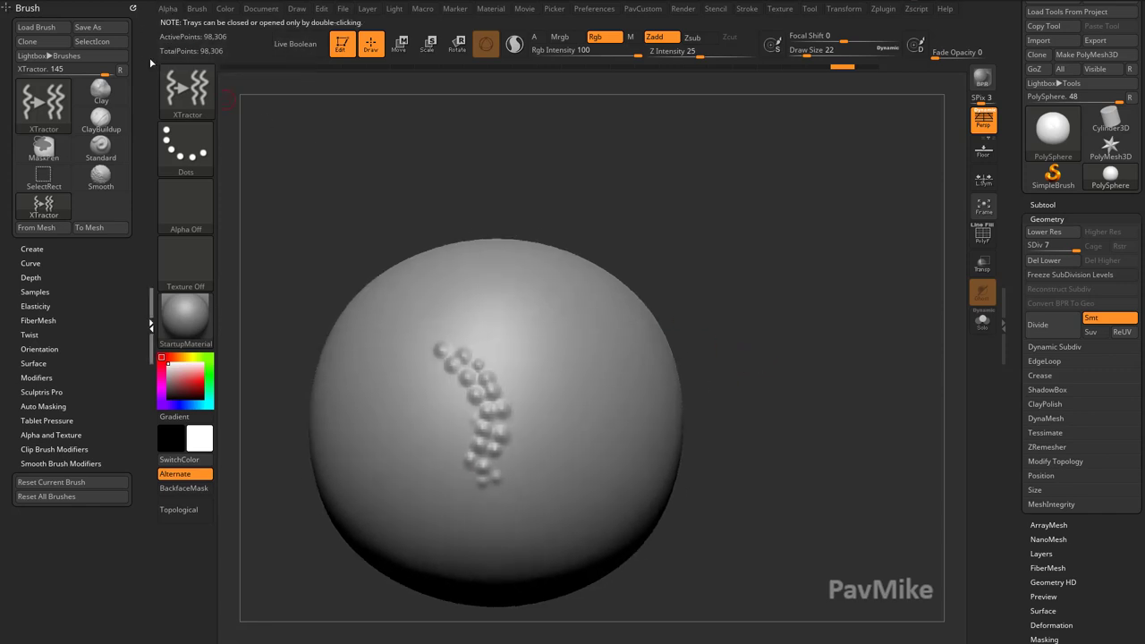
double_click(152, 109)
double_click(3, 135)
click(175, 11)
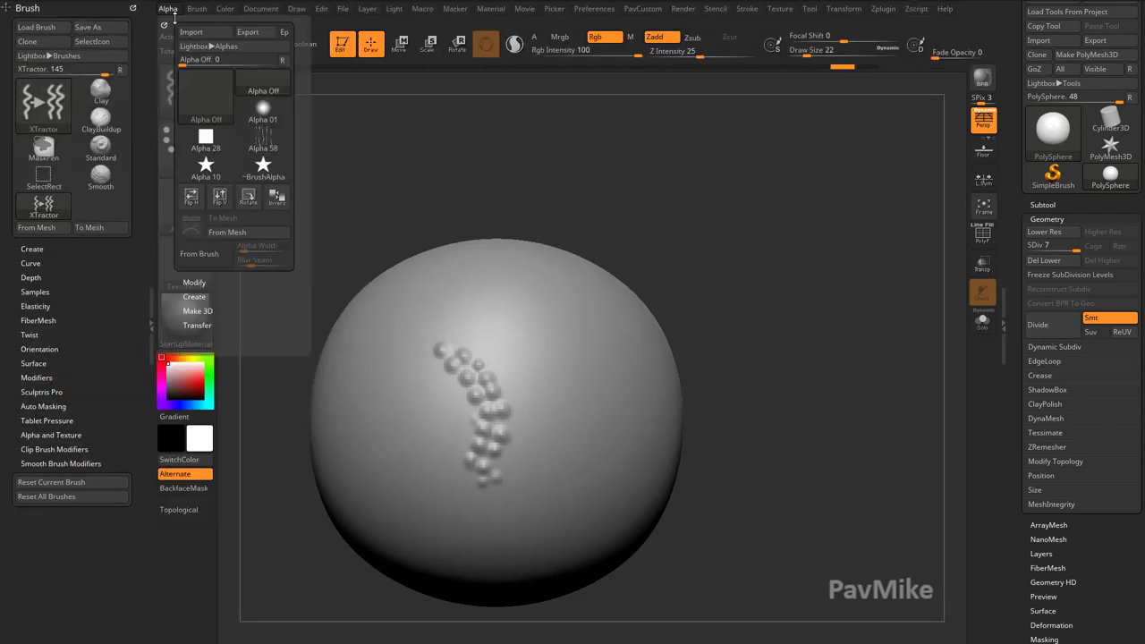
drag(161, 23, 54, 10)
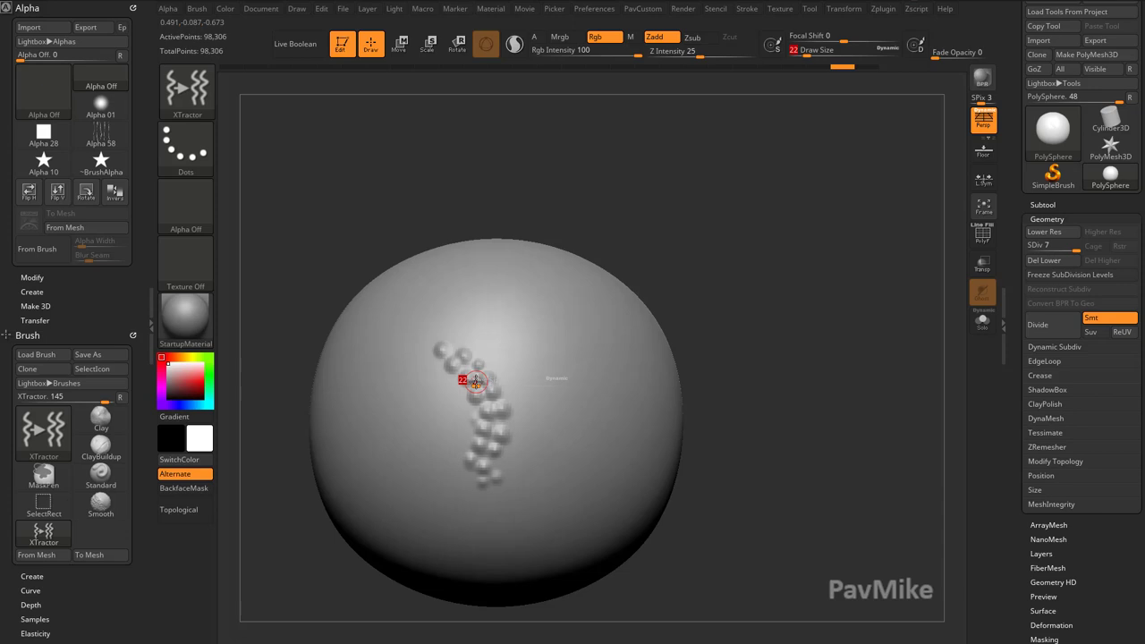
Step: Enlarge the brush to draw size 59 and trace the bump trail to capture it as an XTractor alpha
drag(476, 383, 486, 386)
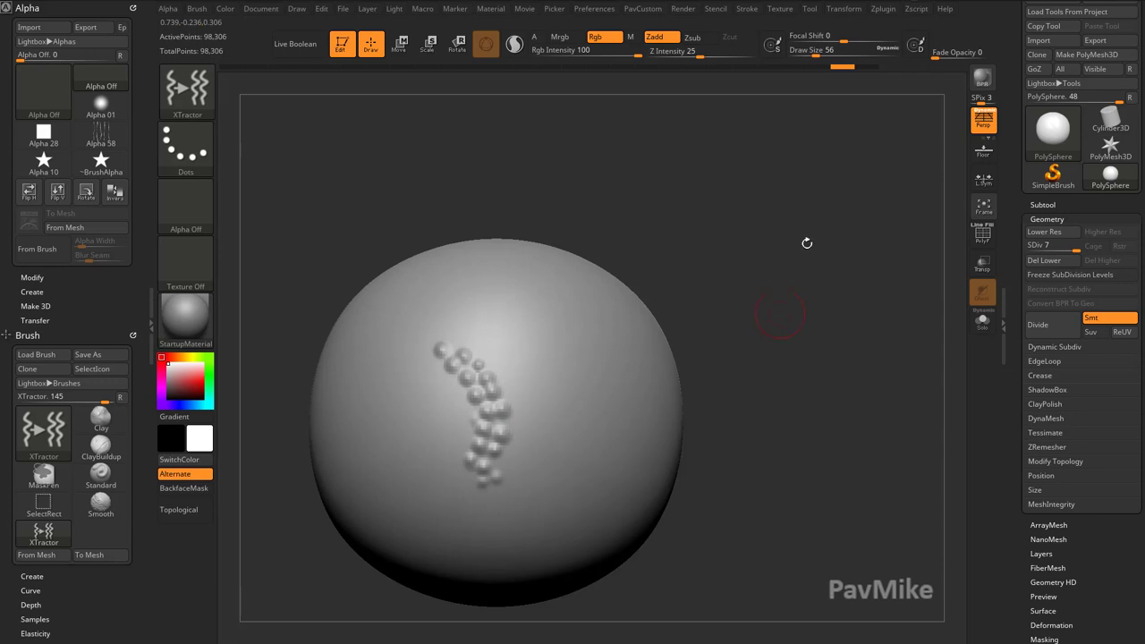
drag(816, 53, 821, 51)
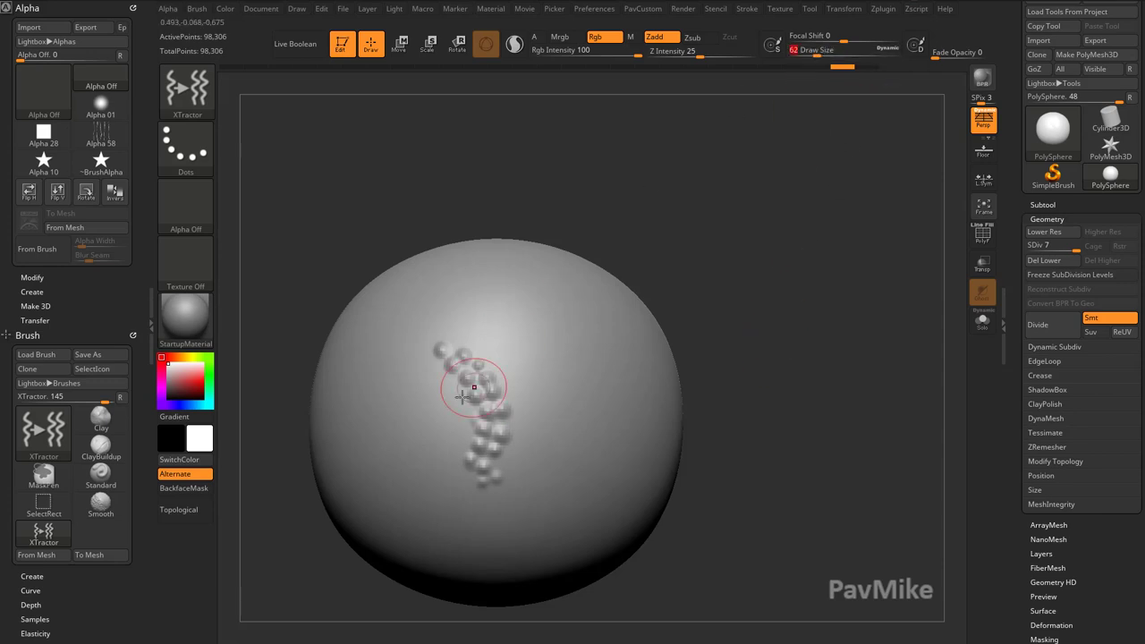
key(s)
drag(474, 376, 471, 376)
key(s)
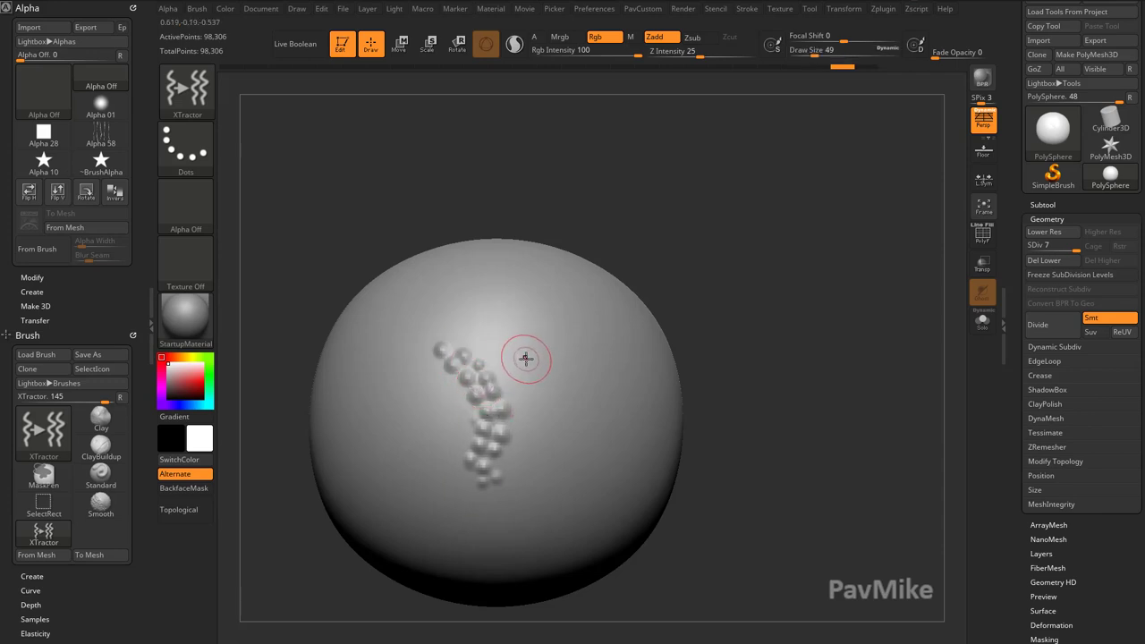
key(g)
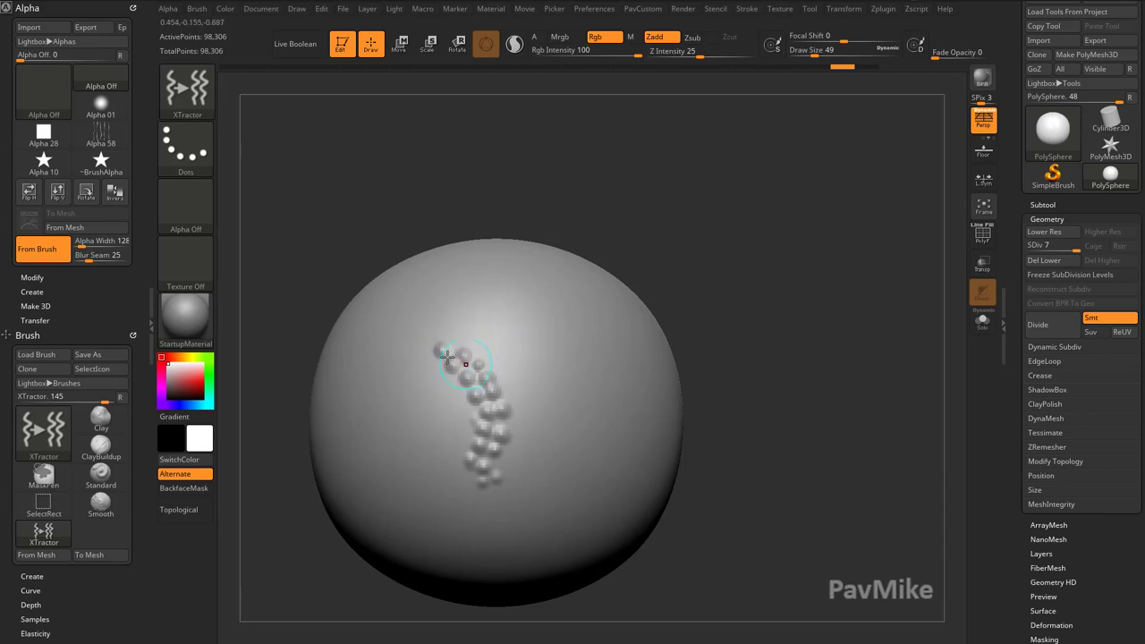
key(s)
drag(477, 474, 499, 503)
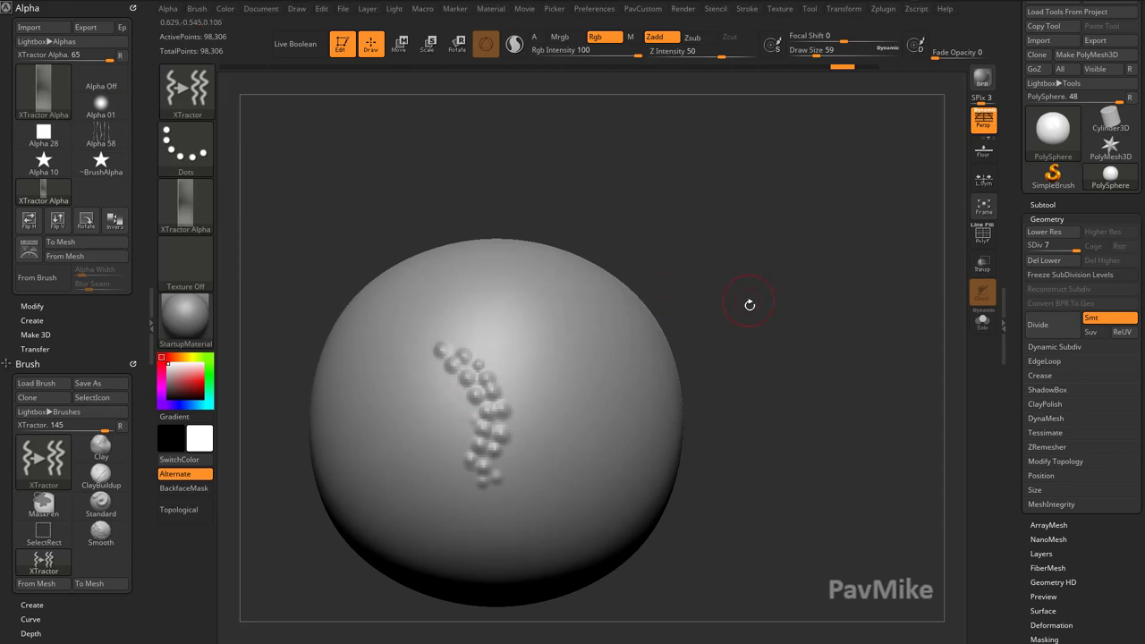
Step: Try an XTractor stroke with the captured alpha beside the bump trail at draw size 59, undoing it
drag(749, 304, 713, 294)
drag(579, 223, 606, 269)
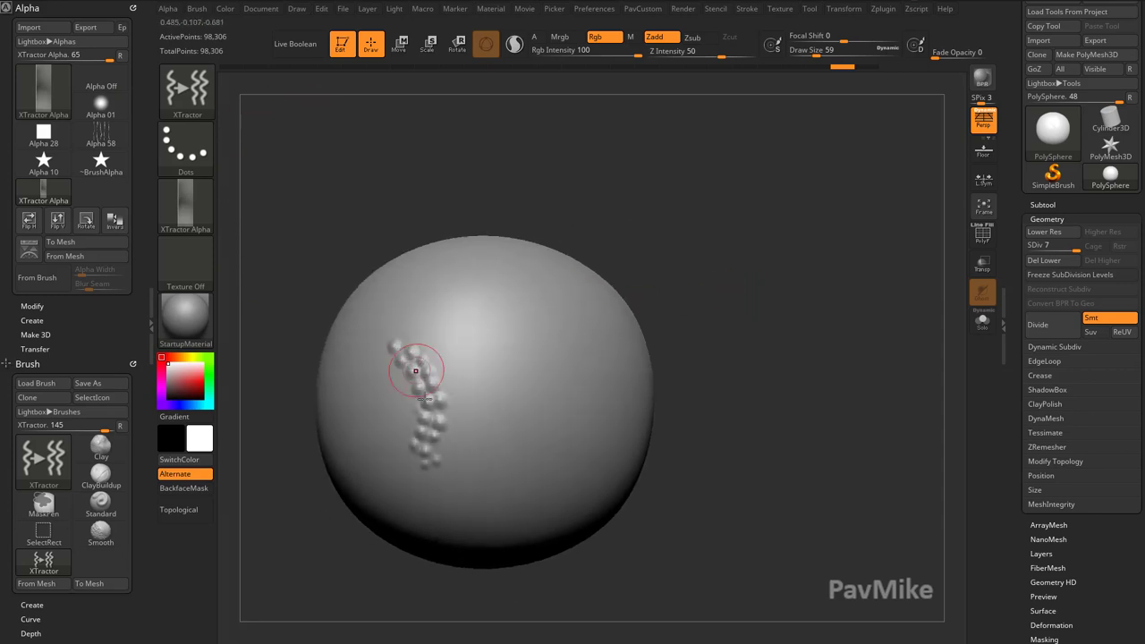
drag(690, 358, 753, 310)
mouse_move(506, 316)
mouse_down()
mouse_move(537, 349)
mouse_move(553, 445)
mouse_move(535, 471)
mouse_up()
key(ctrl+z)
Step: Try several wide XTractor strokes beside the bump trail at draw size 112, undoing them
key(])
mouse_move(534, 336)
mouse_down()
mouse_move(556, 395)
mouse_move(519, 467)
mouse_up()
drag(551, 424, 542, 329)
drag(710, 286, 660, 295)
key(ctrl+z)
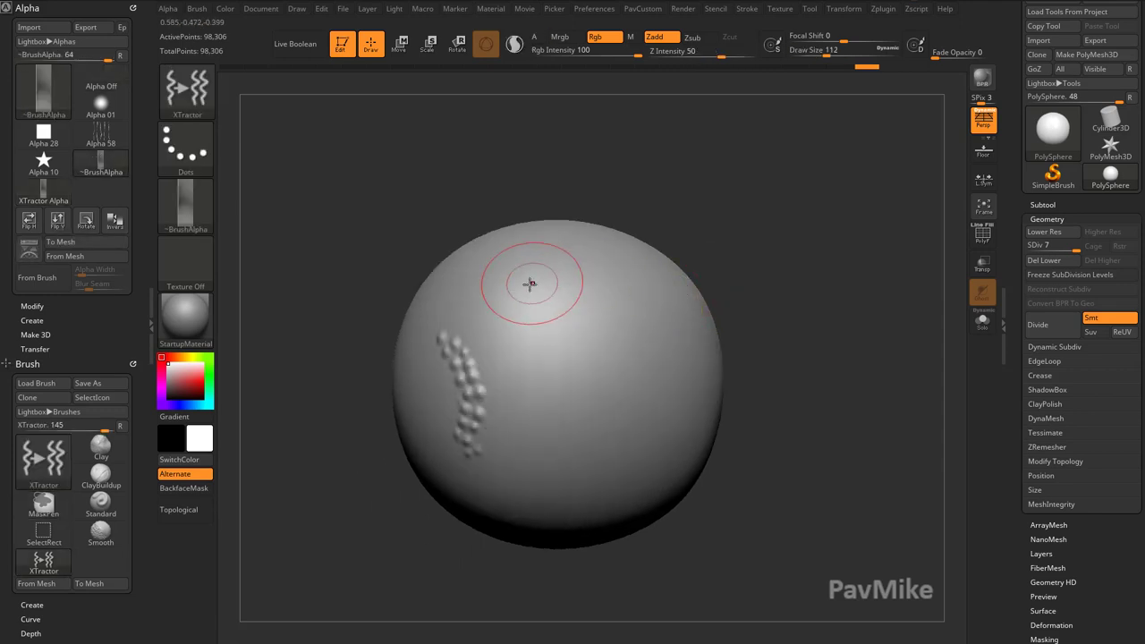
mouse_move(529, 283)
mouse_down()
mouse_move(590, 376)
mouse_move(538, 452)
mouse_up()
key(ctrl+z)
key(ctrl+z)
key(ctrl+z)
key(ctrl+z)
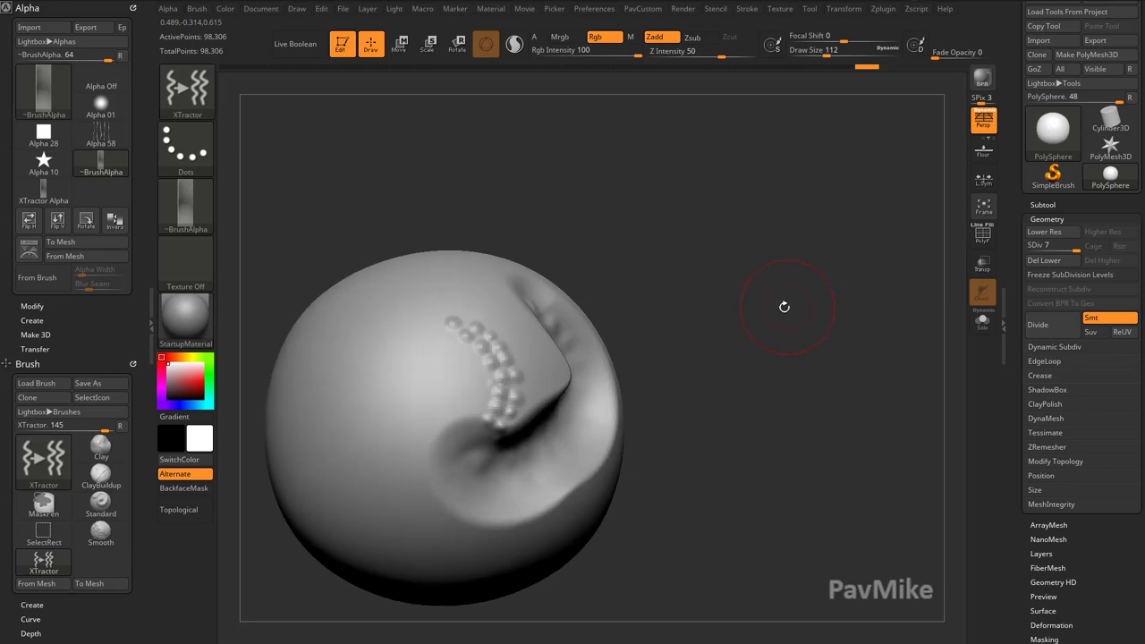
Step: Set the brush's draw size to 37 and undo the remaining wide stroke around the bump trail
key(s)
drag(752, 322, 749, 322)
mouse_move(743, 320)
alt+mouse_down()
mouse_move(808, 323)
mouse_move(819, 312)
alt+mouse_up()
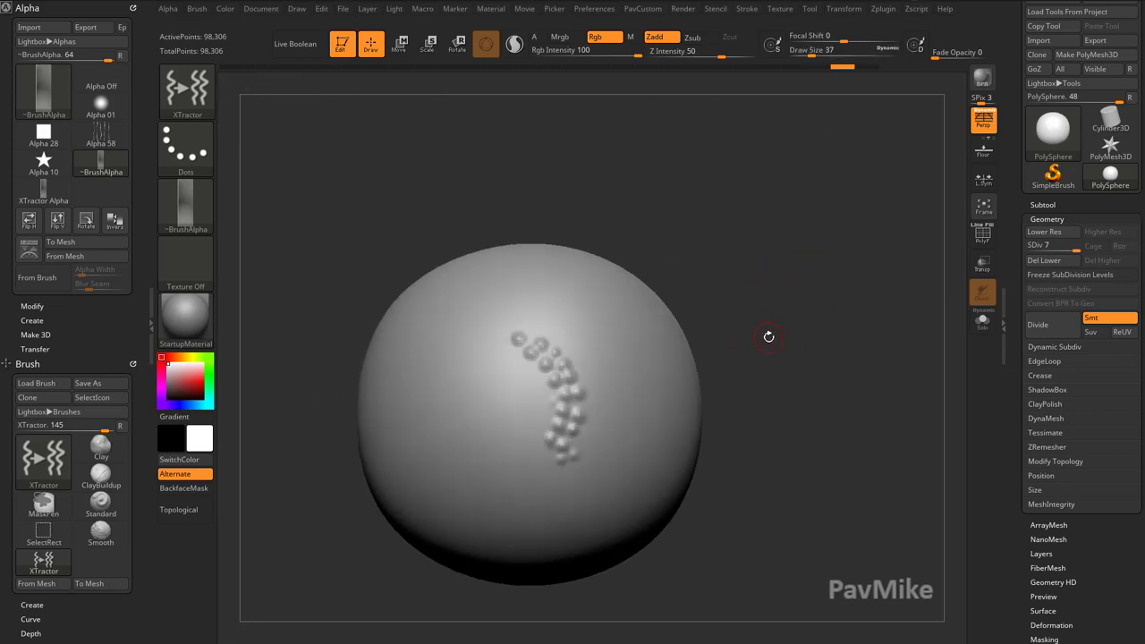
mouse_move(780, 396)
alt+mouse_down()
mouse_move(753, 398)
mouse_move(771, 397)
alt+mouse_up()
key(ctrl+z)
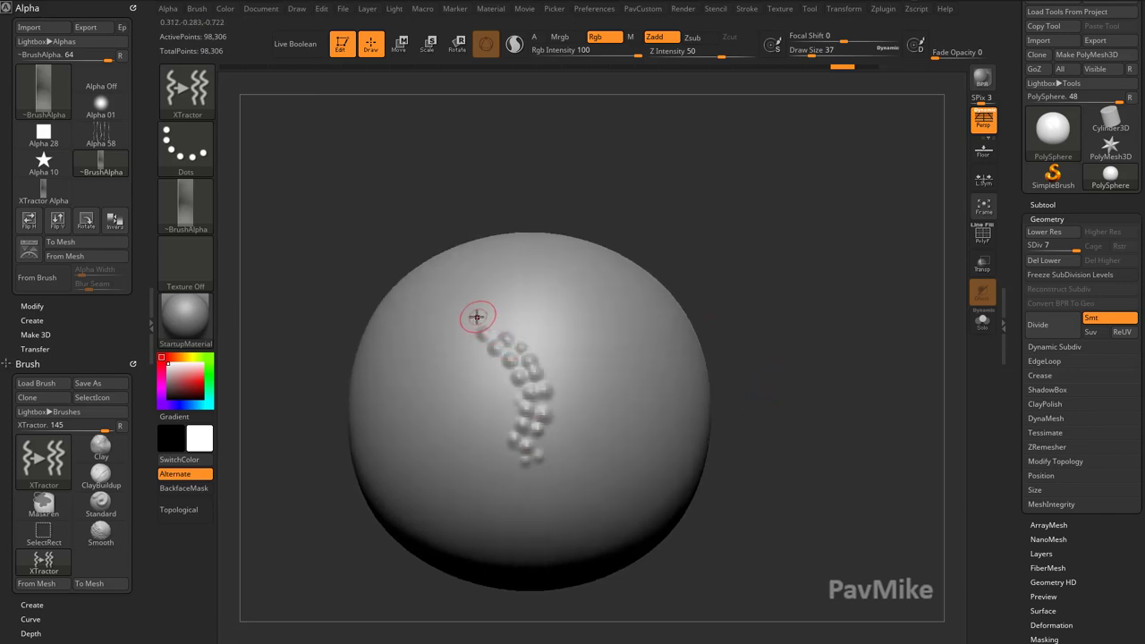
Step: Review the sphere's undo history from the latest state back to the first low-resolution state, and return to the latest
alt+drag(774, 306, 745, 315)
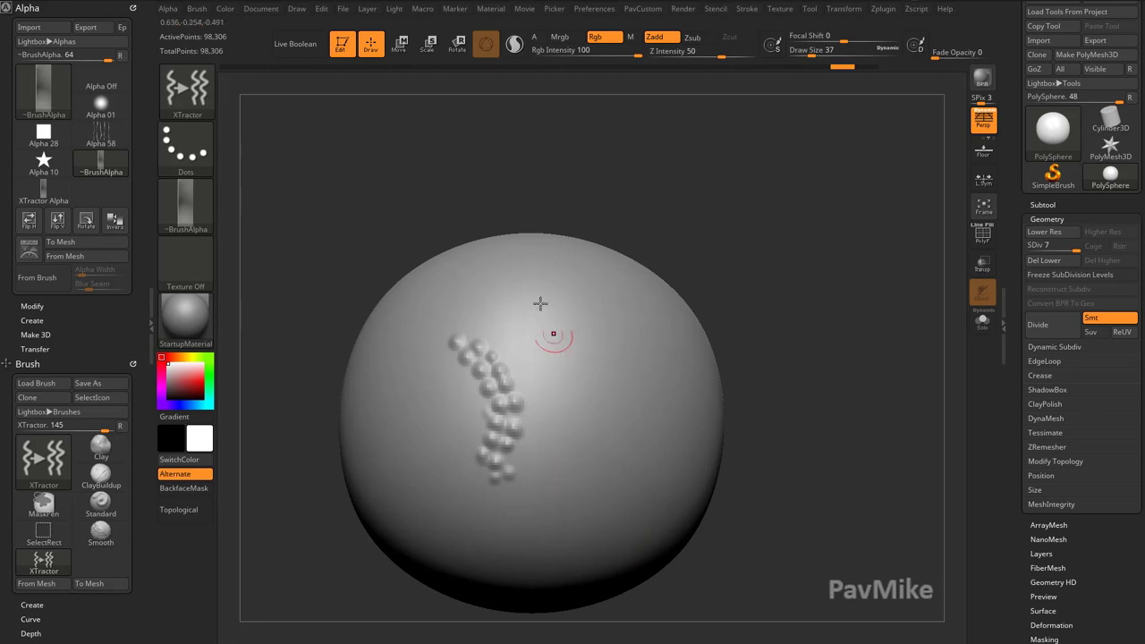
mouse_move(838, 371)
mouse_down()
mouse_move(823, 368)
mouse_move(831, 373)
mouse_move(813, 318)
mouse_up()
drag(840, 68, 231, 67)
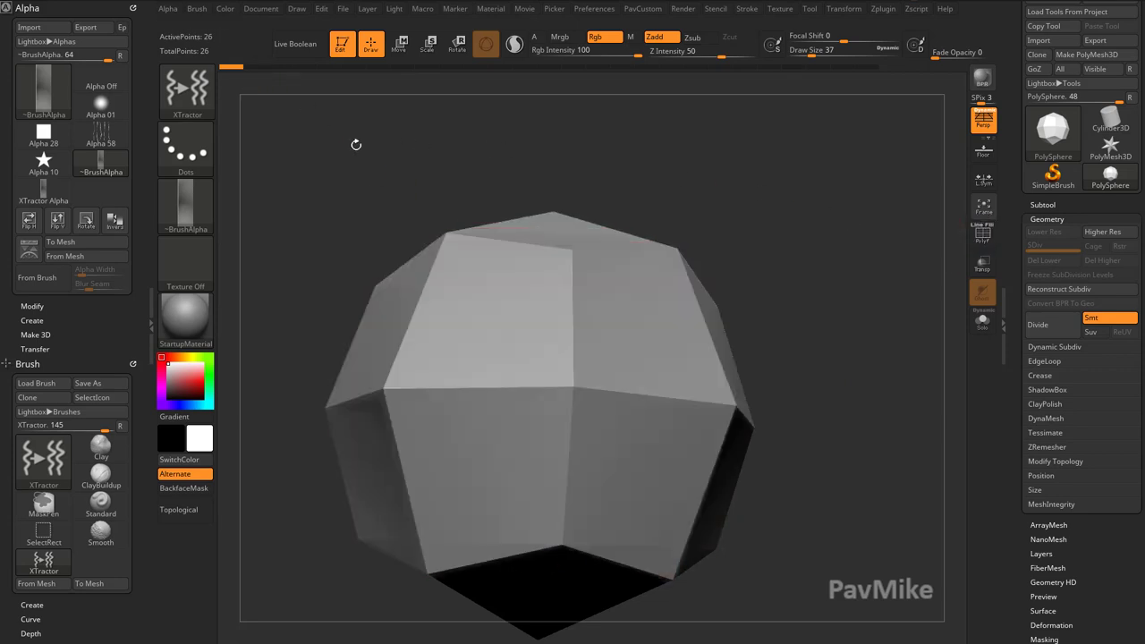
drag(237, 73, 813, 98)
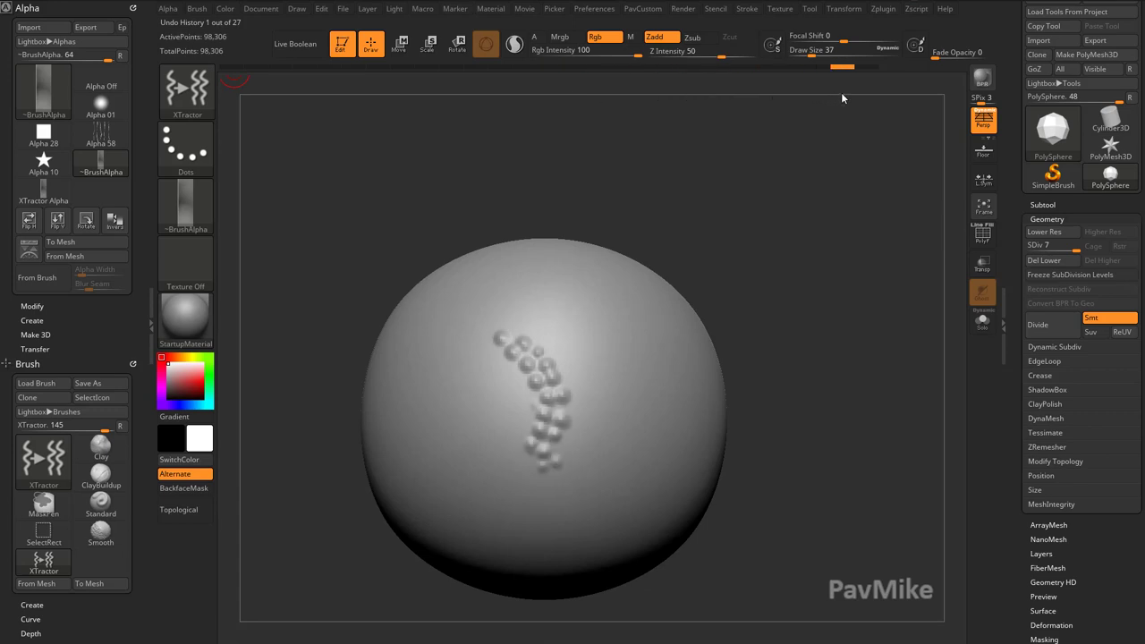
alt+drag(815, 342, 801, 324)
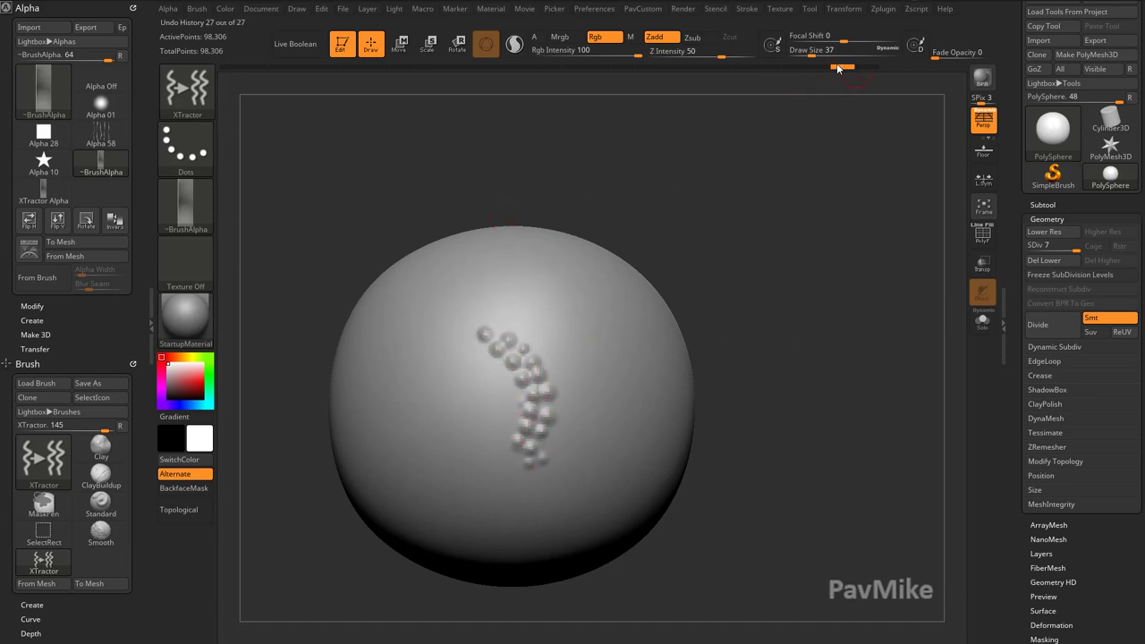
Step: Mark the smooth sphere at undo history state 7 as the reference point, and return to the latest state with bumps
drag(791, 74, 379, 71)
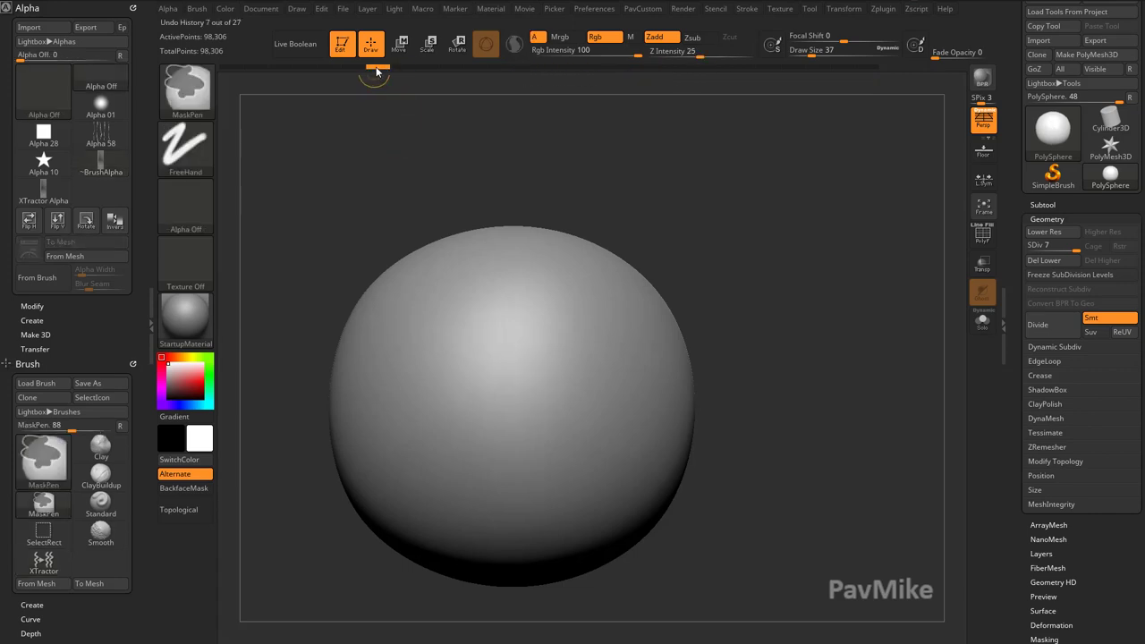
ctrl+click(377, 69)
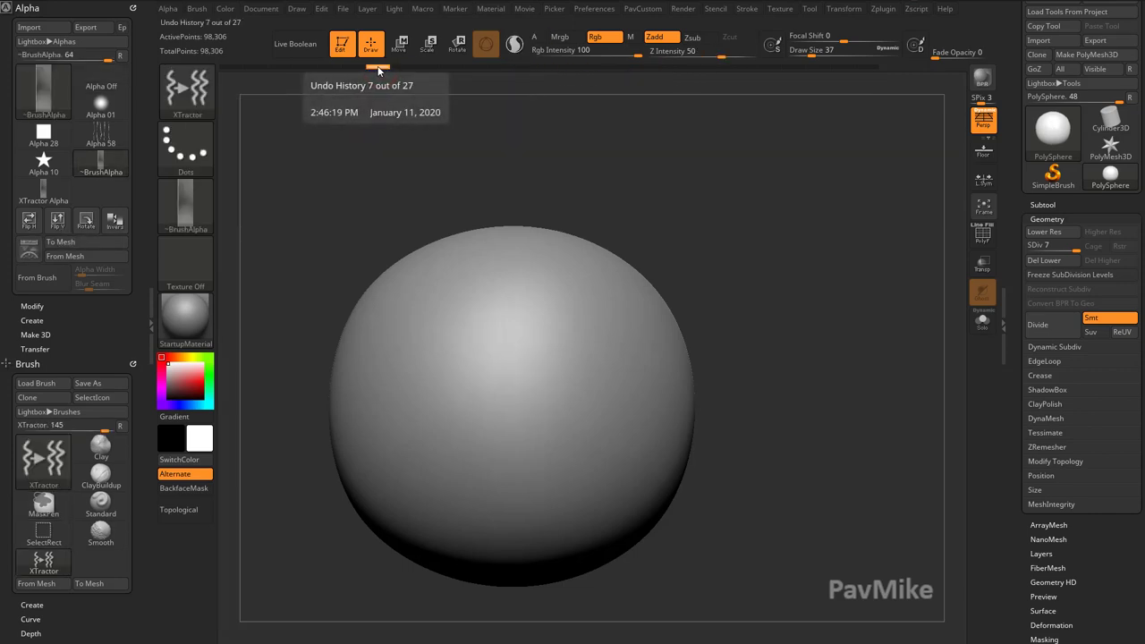
mouse_move(386, 64)
mouse_down()
mouse_move(866, 77)
mouse_move(850, 75)
mouse_up()
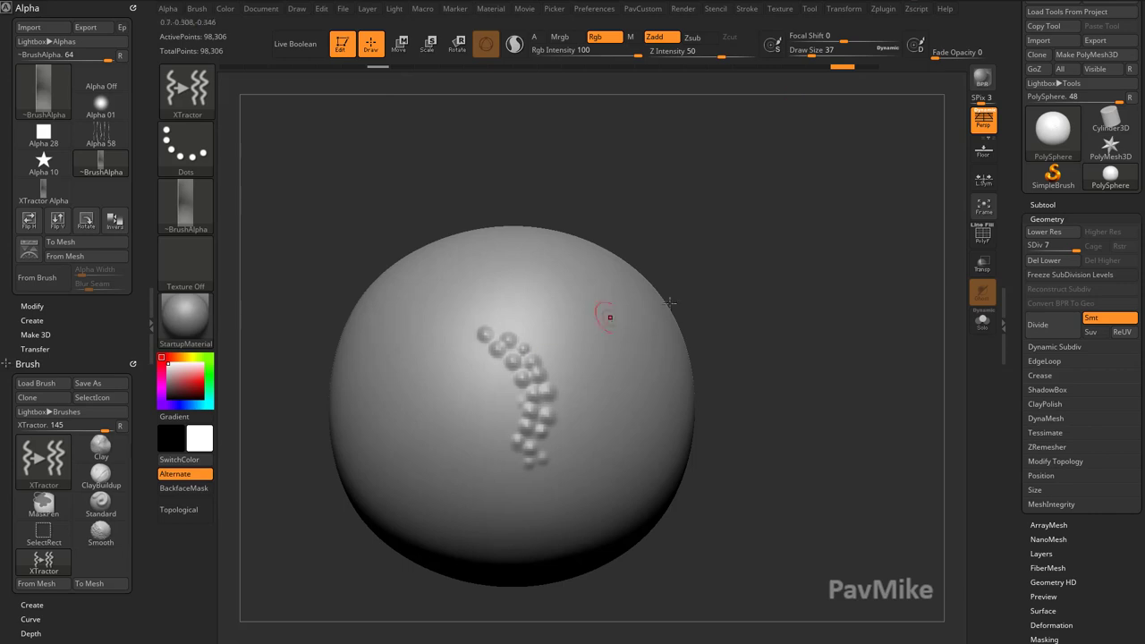
Step: Select the XTractor brush at draw size 51 and trace the bump trail to capture it as a new alpha
mouse_move(669, 302)
mouse_down()
mouse_move(785, 280)
mouse_move(757, 275)
mouse_up()
key(b)
key(x)
key(t)
key(s)
drag(500, 319, 503, 320)
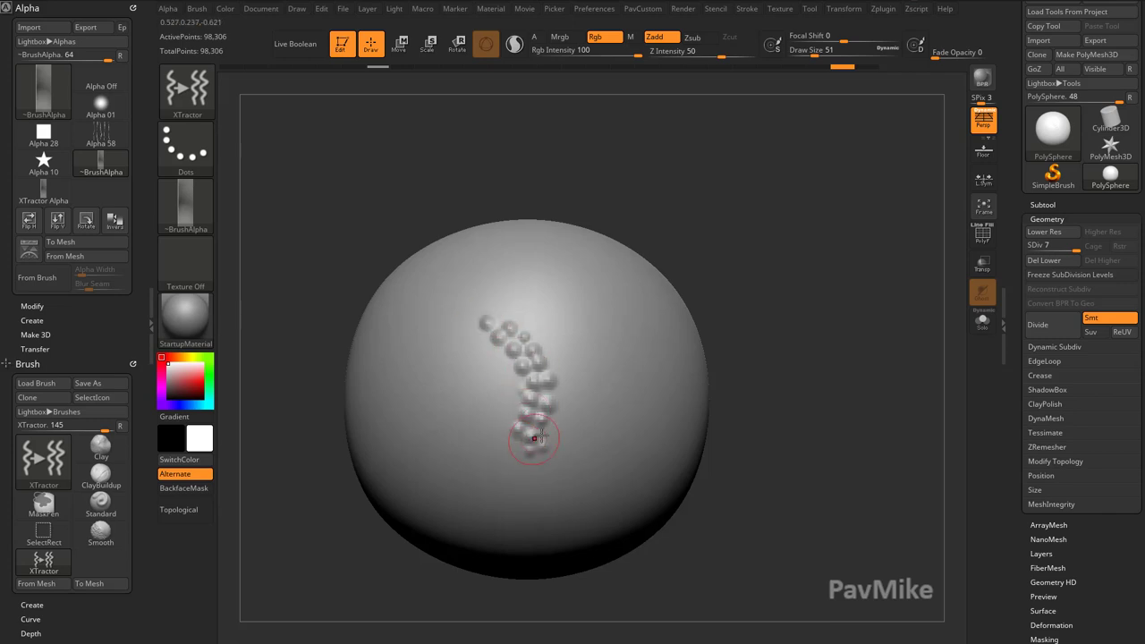
key(g)
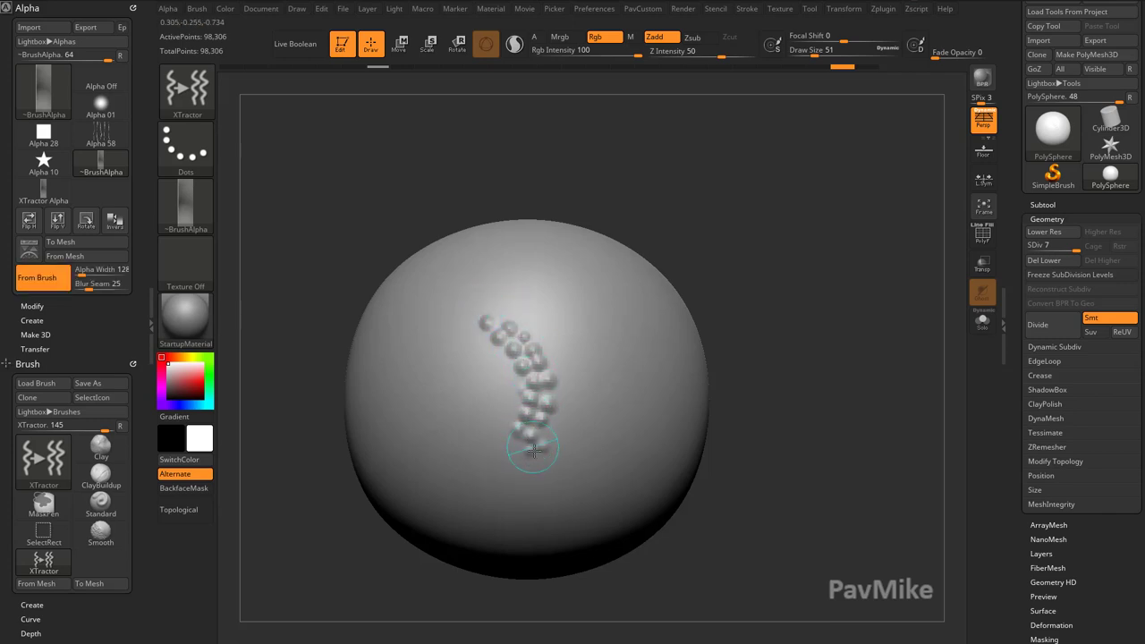
drag(538, 462, 540, 464)
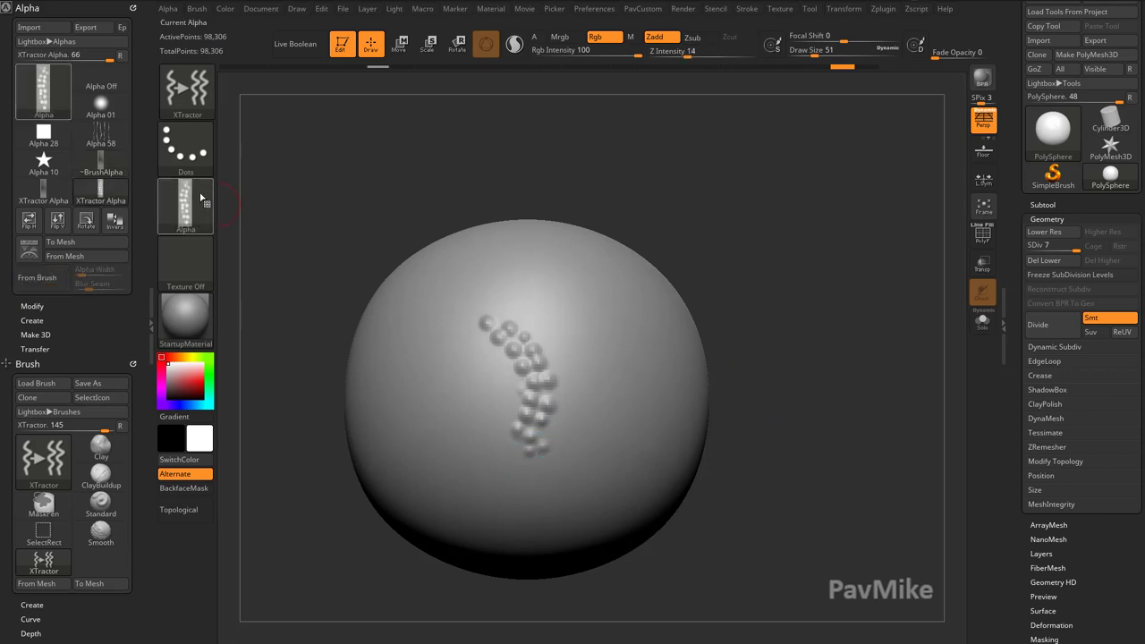
Step: Paint several curved XTractor strokes of the captured bumps on the smooth surface around the original trail
alt+drag(716, 189, 617, 214)
mouse_move(477, 317)
mouse_down()
mouse_move(515, 464)
mouse_move(537, 483)
mouse_up()
drag(680, 235, 751, 235)
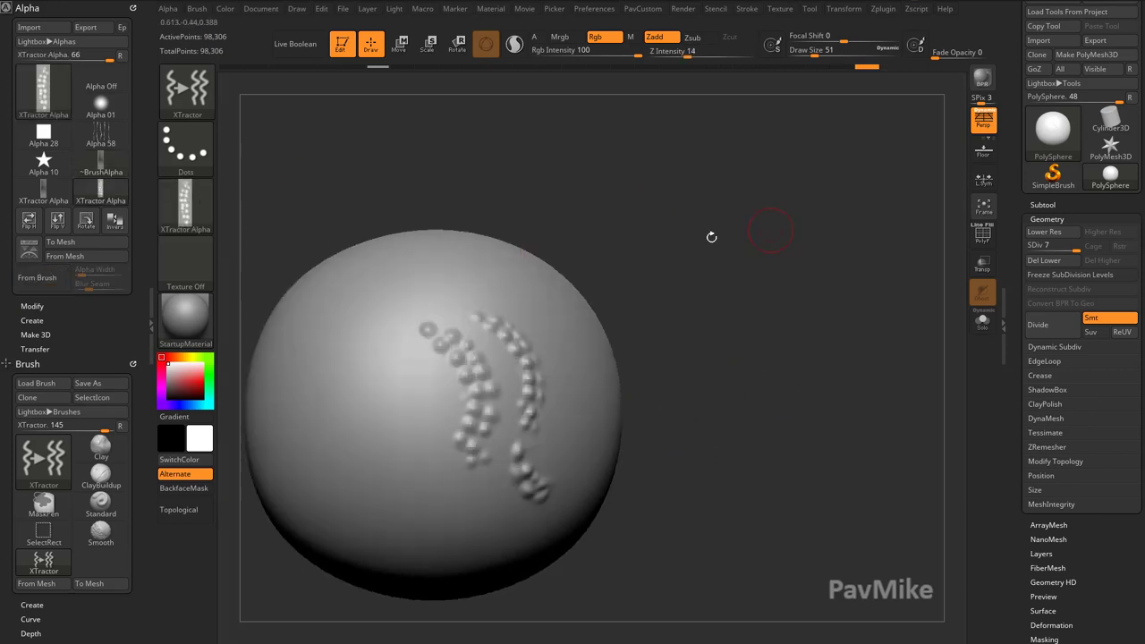
mouse_move(382, 356)
mouse_down()
mouse_move(403, 368)
mouse_move(422, 495)
mouse_up()
drag(689, 290, 646, 300)
mouse_move(463, 317)
mouse_down()
mouse_move(503, 360)
mouse_move(501, 493)
mouse_up()
drag(748, 350, 749, 323)
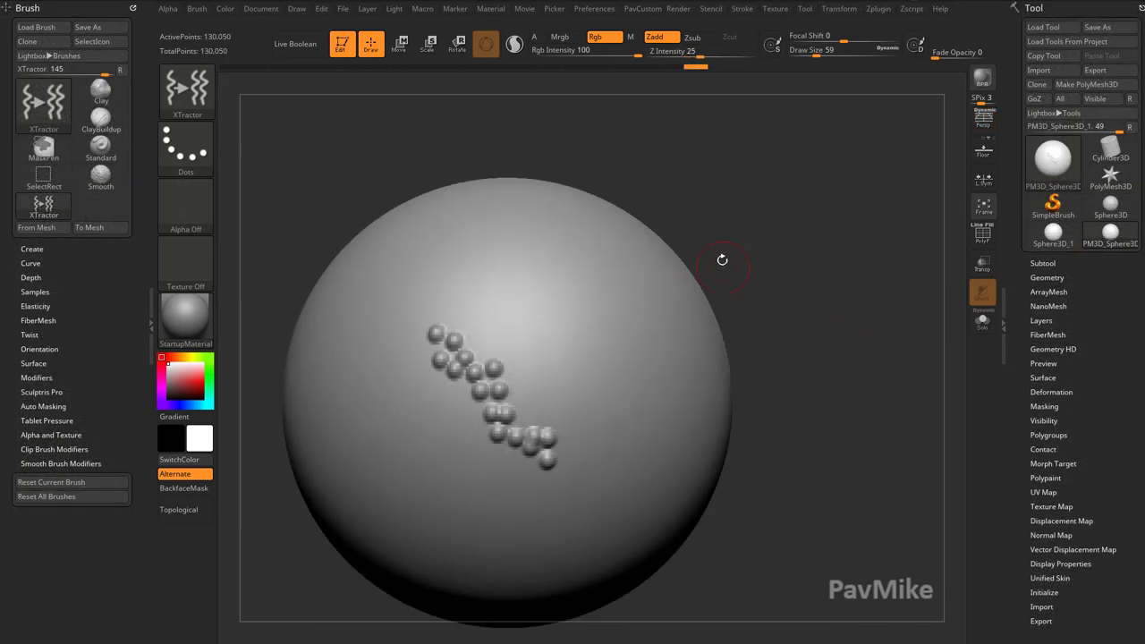
Step: Trace the zigzag bump trail on the PM3D_Sphere3D_1 sphere at draw size 59 to capture it as an XTractor alpha
drag(769, 229, 686, 257)
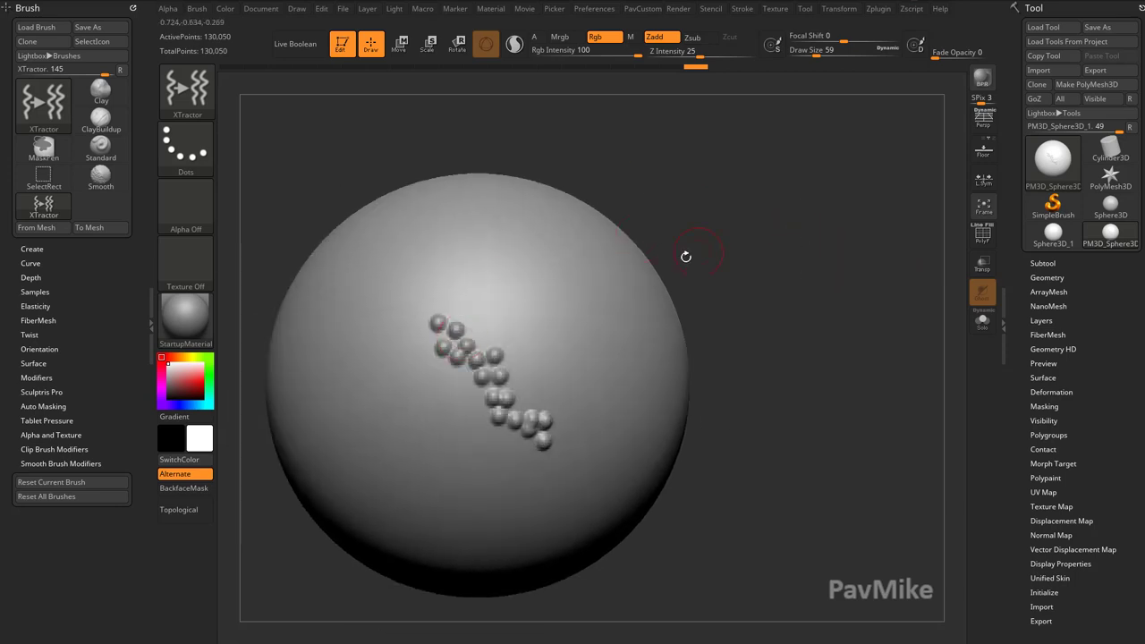
drag(763, 375, 783, 350)
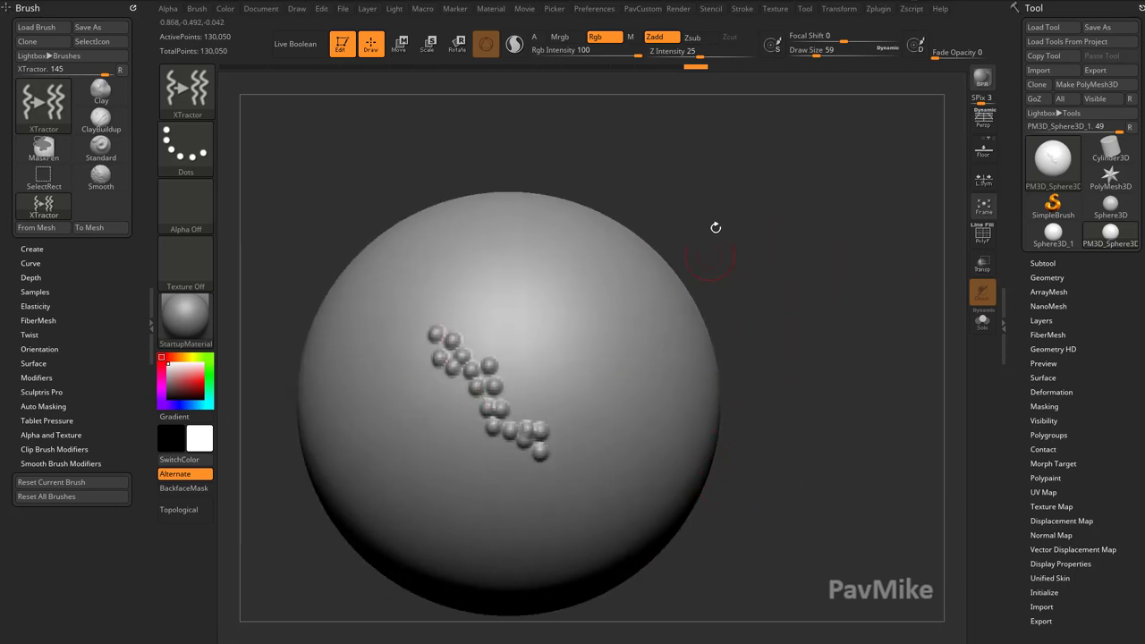
key(ctrl)
drag(788, 320, 802, 302)
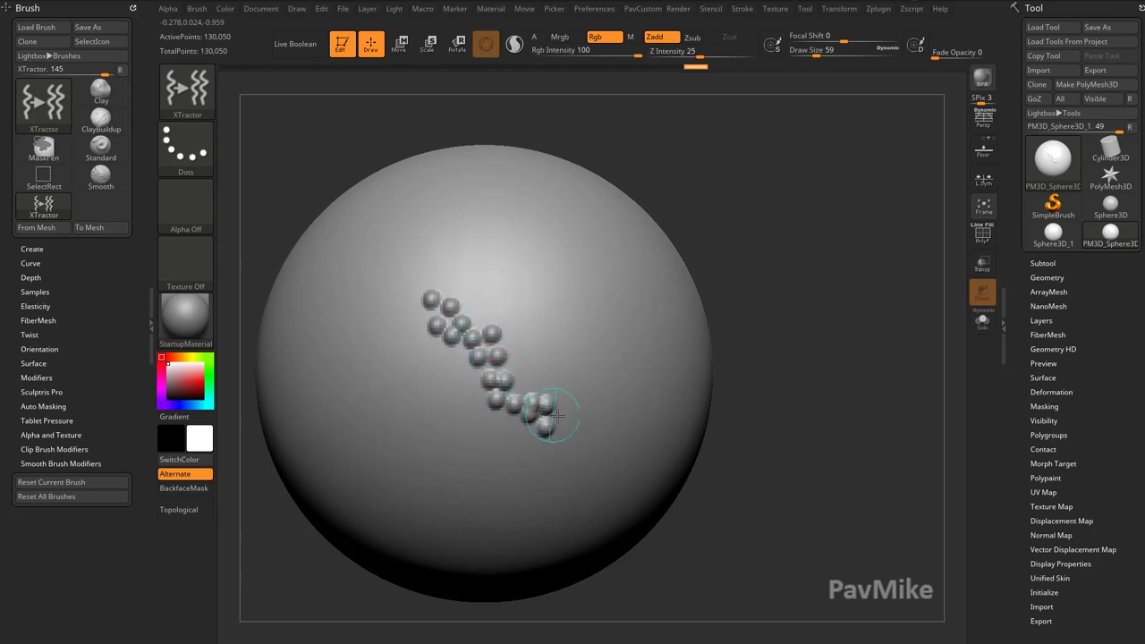
drag(557, 416, 559, 417)
Step: Paint curved XTractor strokes of the captured bumps above and beside the zigzag trail
drag(827, 403, 796, 407)
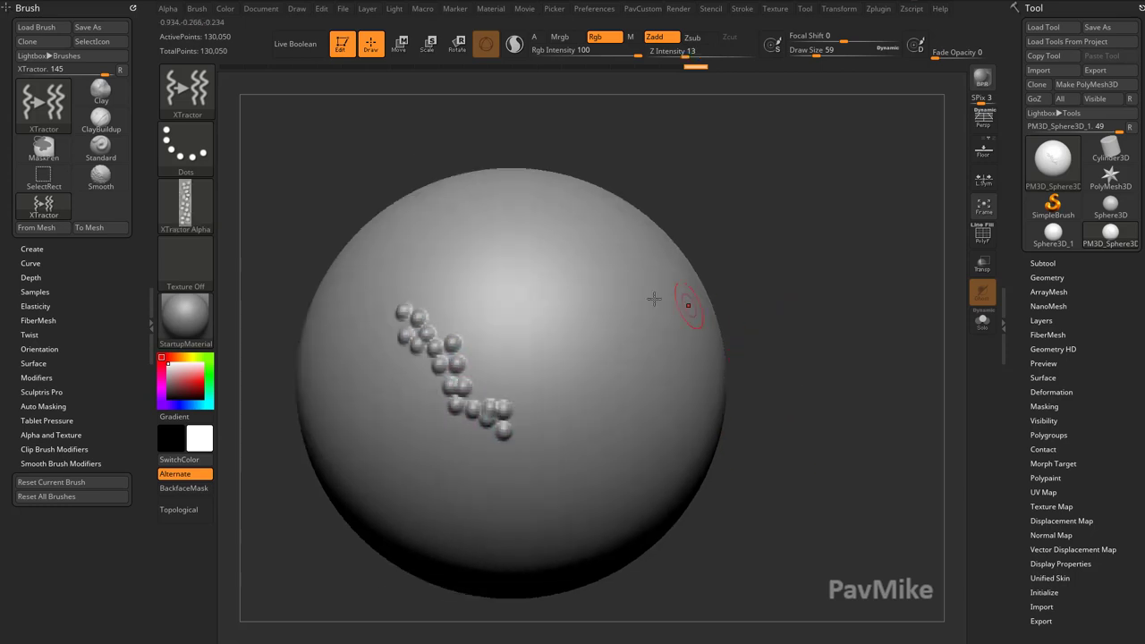
alt+drag(797, 358, 771, 361)
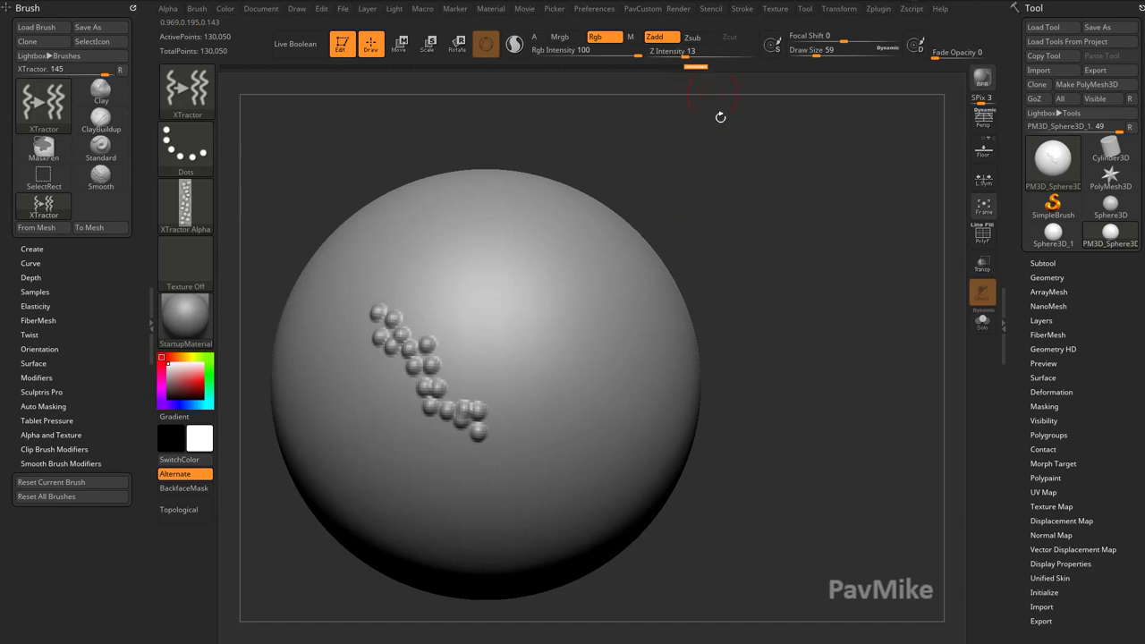
mouse_move(721, 117)
mouse_down()
mouse_move(756, 276)
mouse_move(439, 332)
mouse_move(593, 352)
mouse_move(421, 266)
mouse_up()
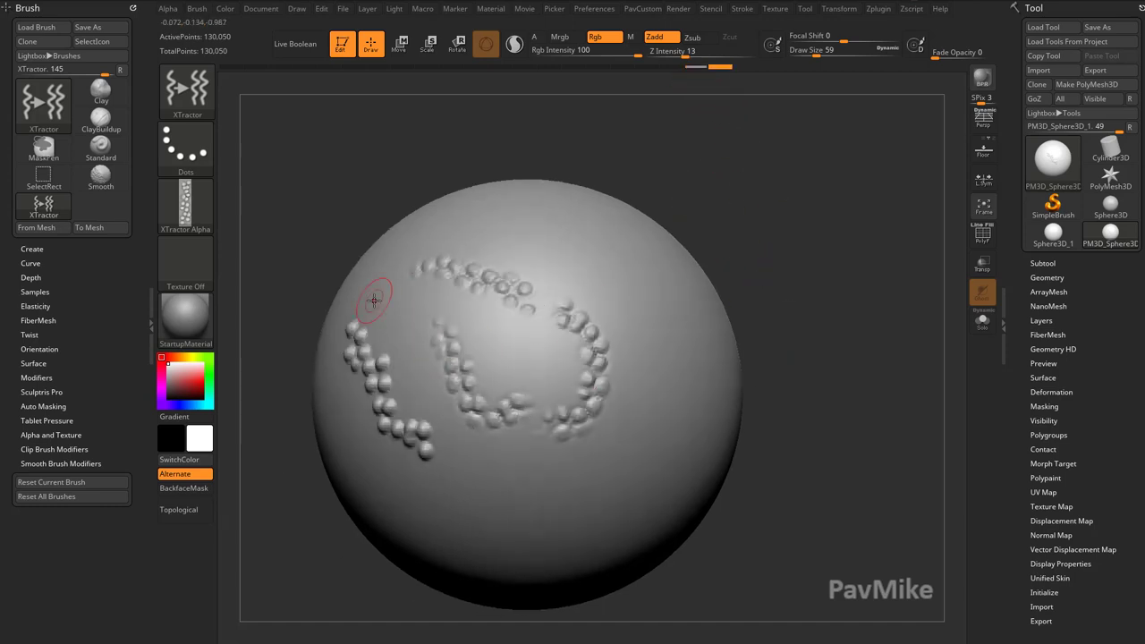